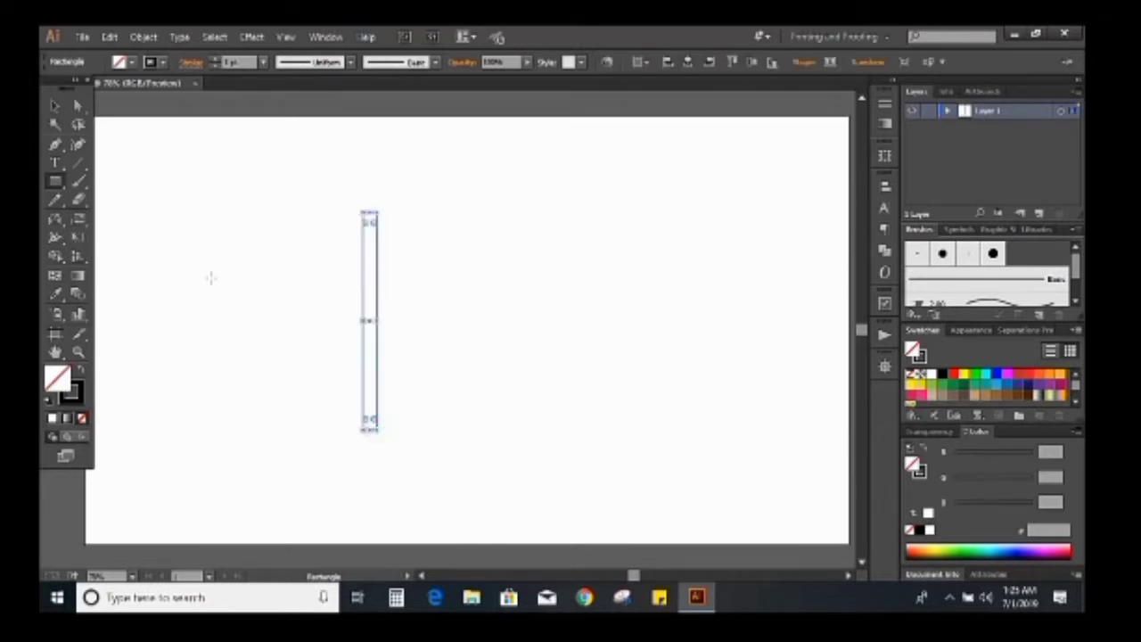
Draw the two curved bowls of a letter B freehand with the Pencil tool around the vertical bar, as one closed outline.
left_click(55, 105)
left_click(182, 221)
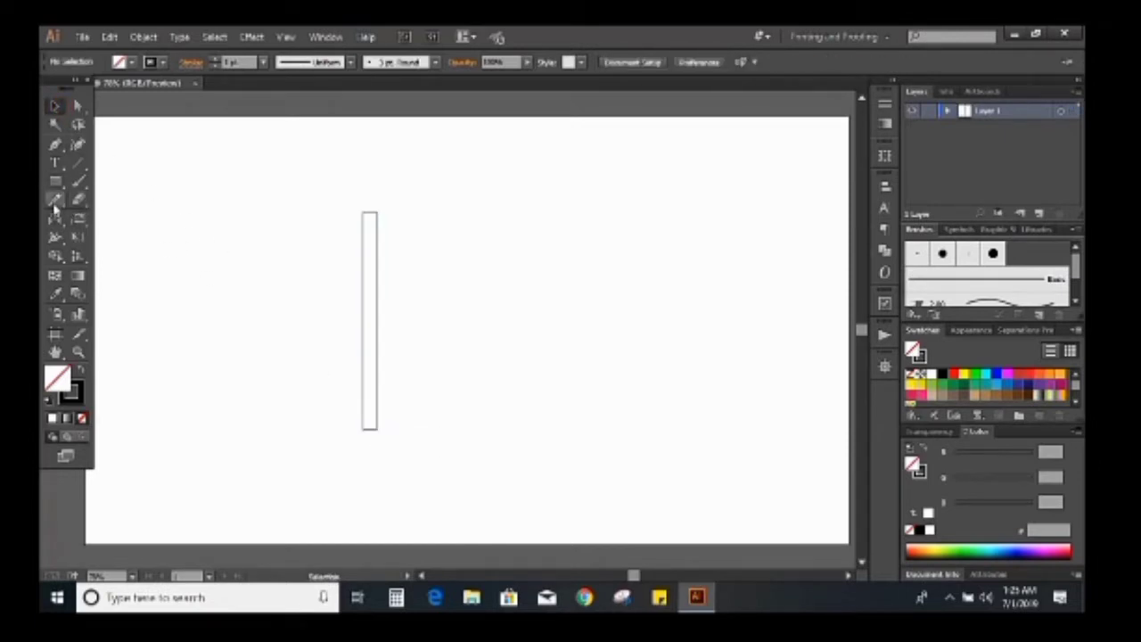
left_click(55, 203)
left_click(116, 197)
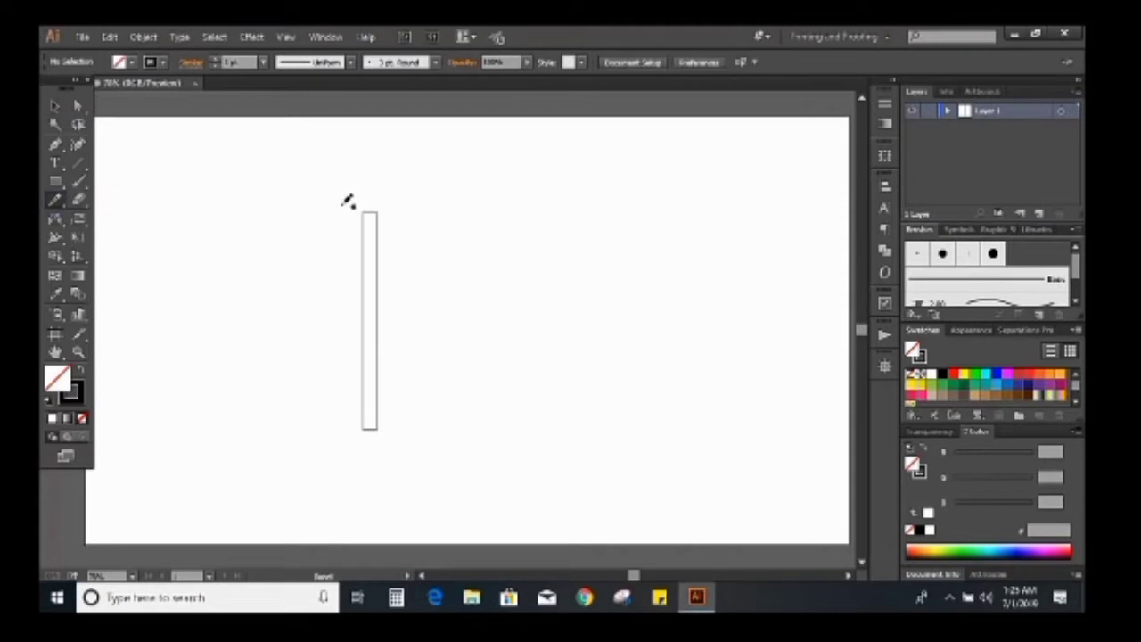
mouse_move(330, 201)
left_mouse_down()
mouse_move(405, 206)
mouse_move(447, 228)
mouse_move(459, 269)
mouse_move(419, 315)
mouse_move(466, 327)
mouse_move(493, 373)
mouse_move(484, 402)
mouse_move(460, 420)
mouse_move(386, 435)
mouse_move(445, 404)
mouse_move(453, 372)
mouse_move(426, 342)
mouse_move(380, 322)
mouse_move(411, 295)
mouse_move(426, 246)
mouse_move(402, 221)
mouse_move(328, 205)
left_mouse_up()
left_click(55, 106)
left_click(232, 276)
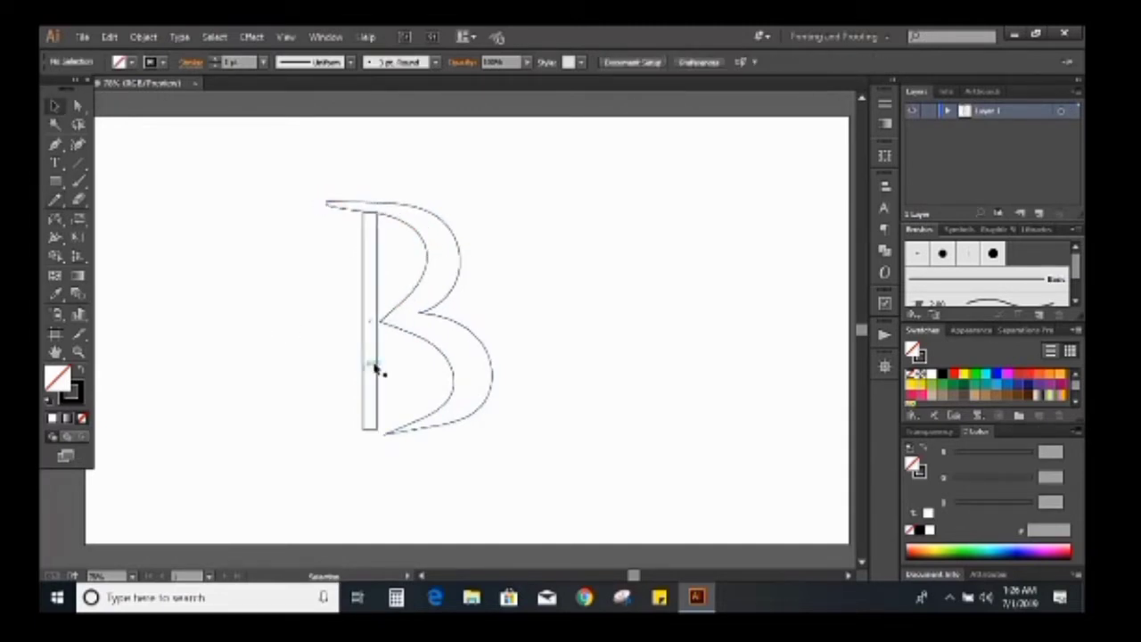
Move the vertical bar slightly down and left beneath the B's top curve, and enlarge it downward and to the left.
left_click_drag(381, 366, 369, 376)
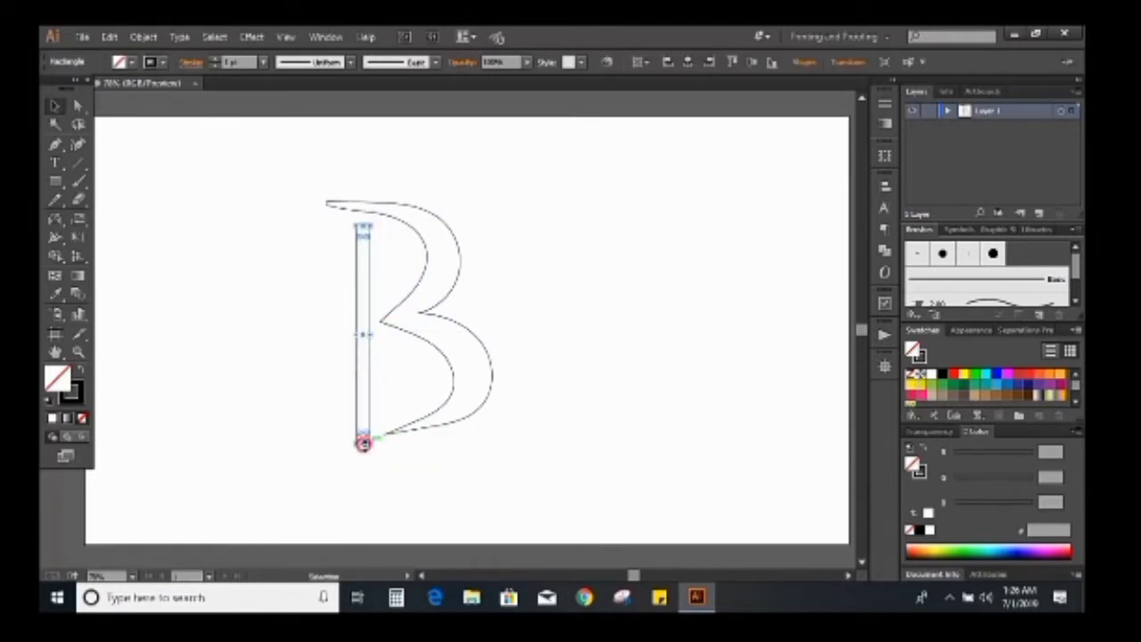
left_click_drag(363, 443, 360, 473)
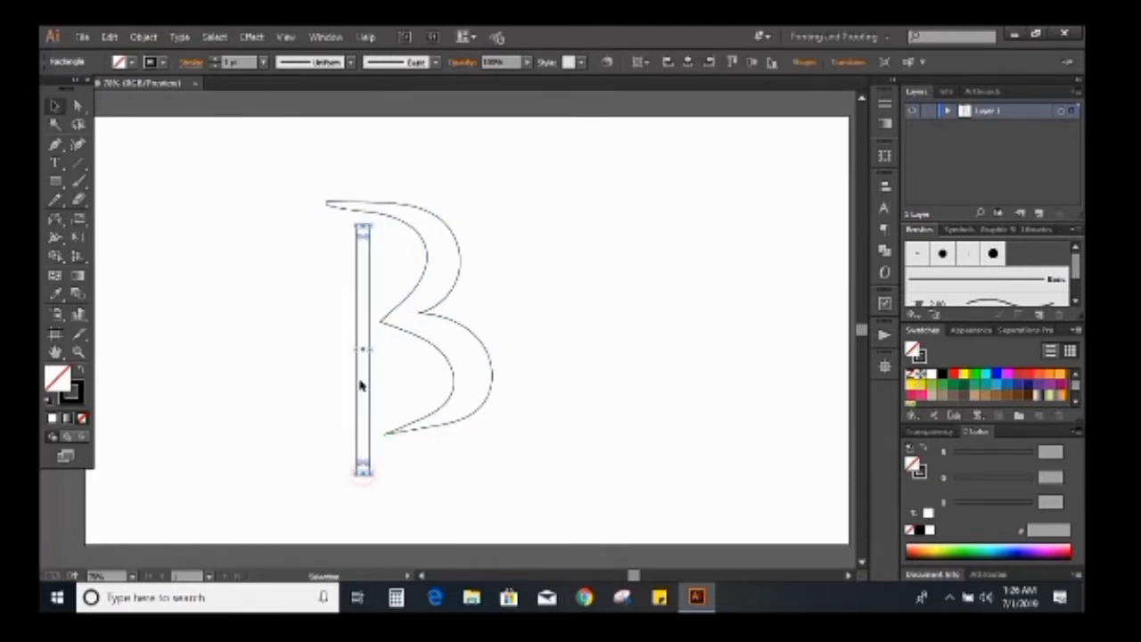
left_click_drag(355, 349, 344, 350)
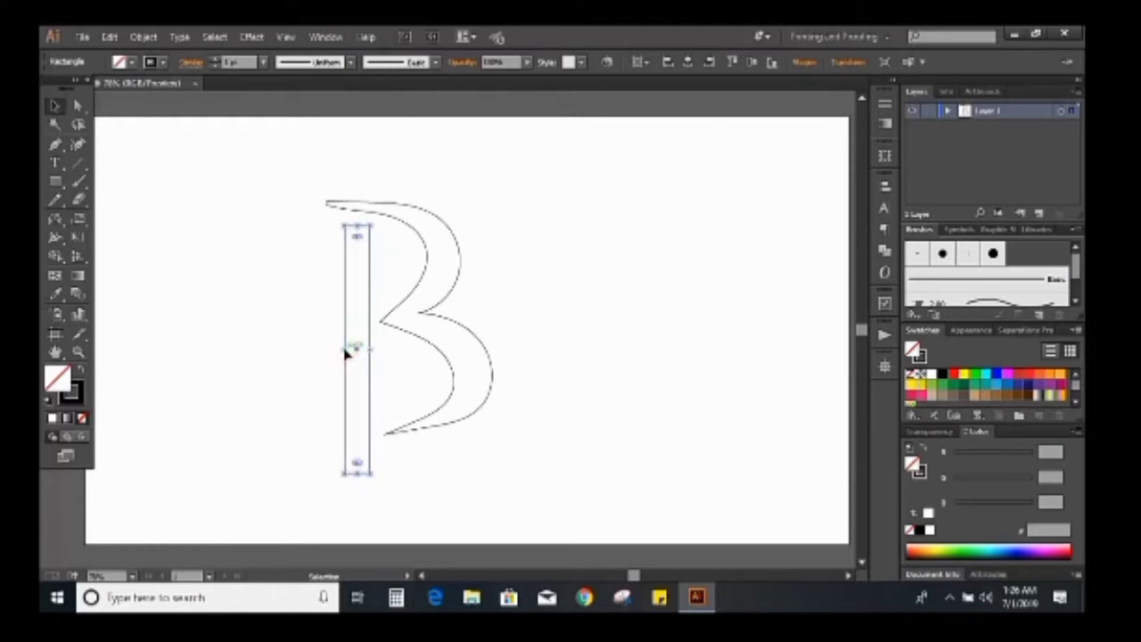
left_click(544, 266)
key("ctrl+plus")
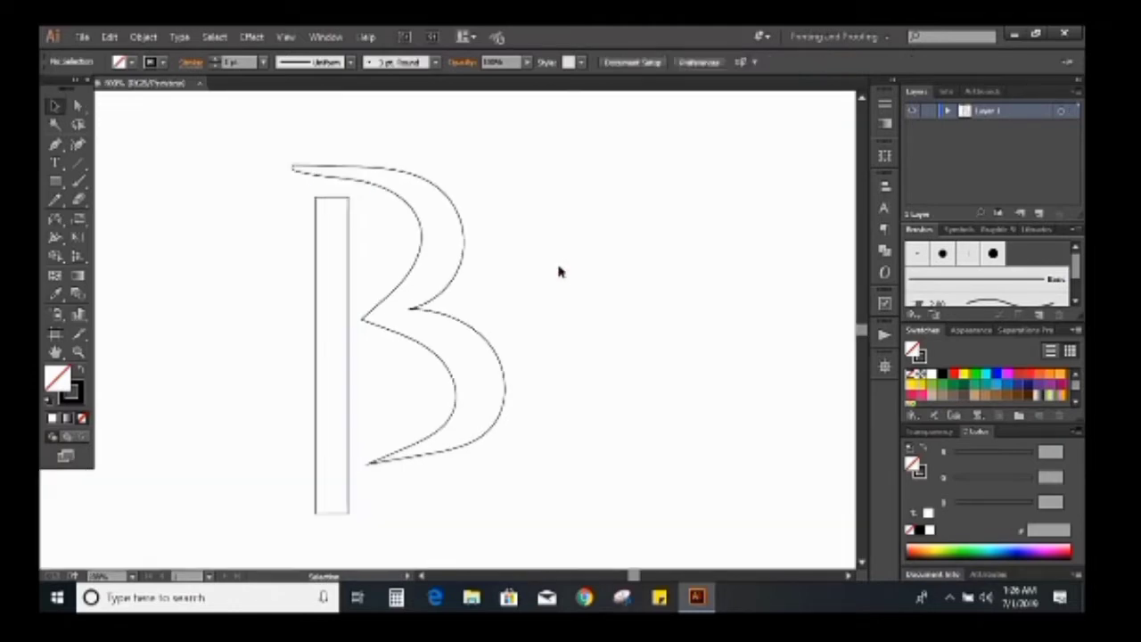
Smooth the B's curved outline with the Smooth tool, from the upper tip along the inner edges of both bowls.
left_click(461, 254)
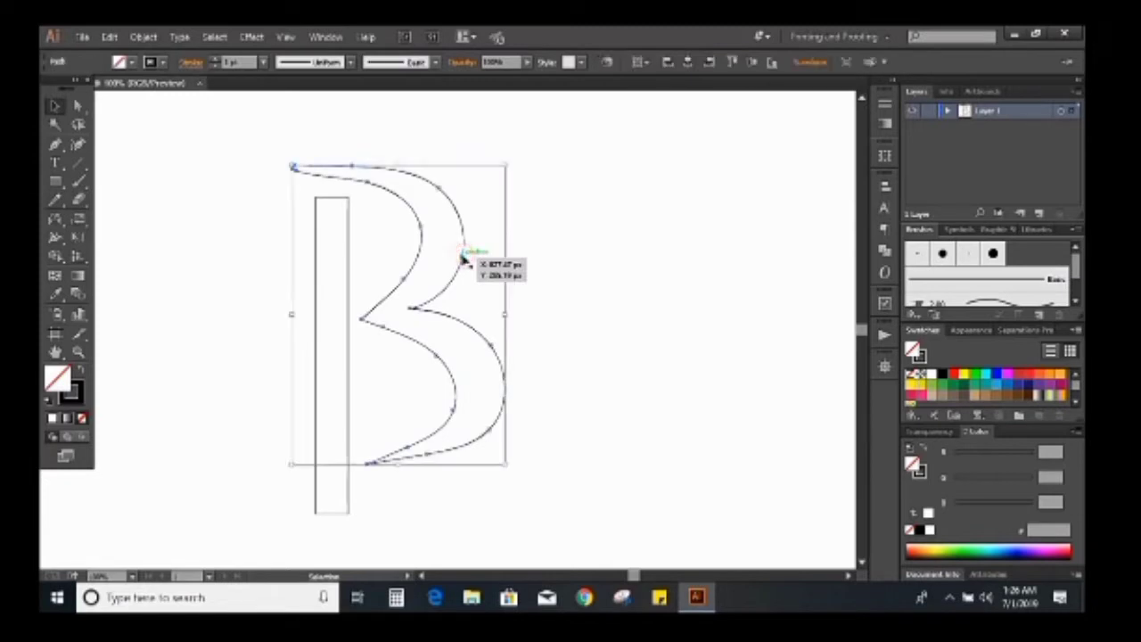
left_click_drag(55, 200, 110, 216)
mouse_move(301, 164)
left_mouse_down()
mouse_move(280, 169)
mouse_move(382, 189)
mouse_move(275, 173)
mouse_move(317, 163)
mouse_move(407, 173)
mouse_move(293, 163)
left_mouse_up()
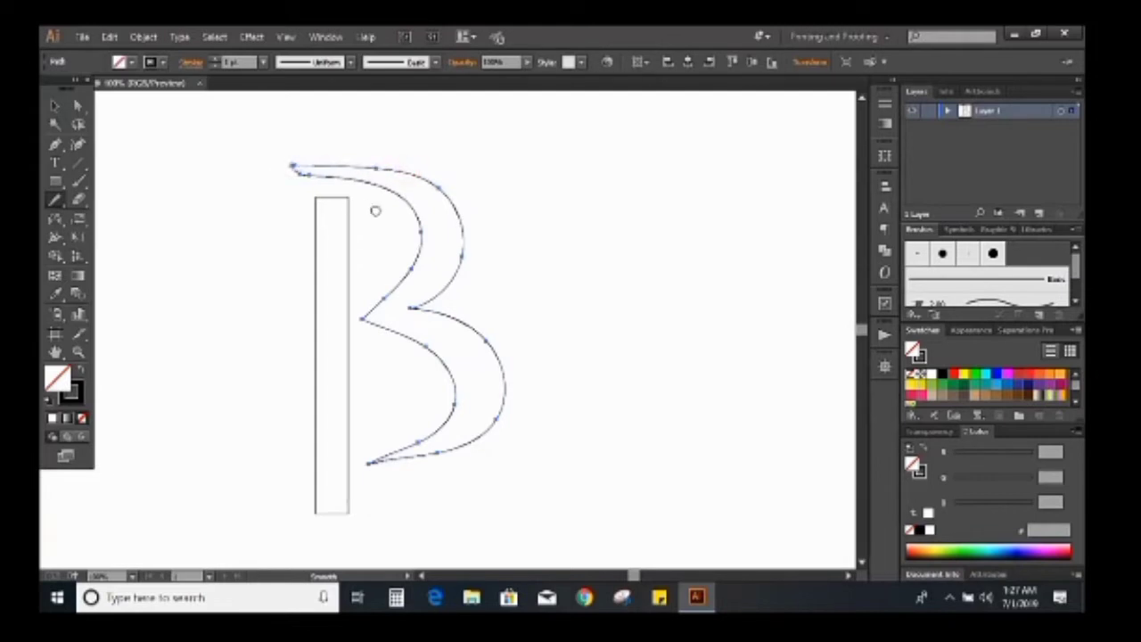
mouse_move(419, 238)
left_mouse_down()
mouse_move(348, 338)
mouse_move(384, 324)
mouse_move(435, 350)
mouse_move(451, 384)
left_mouse_up()
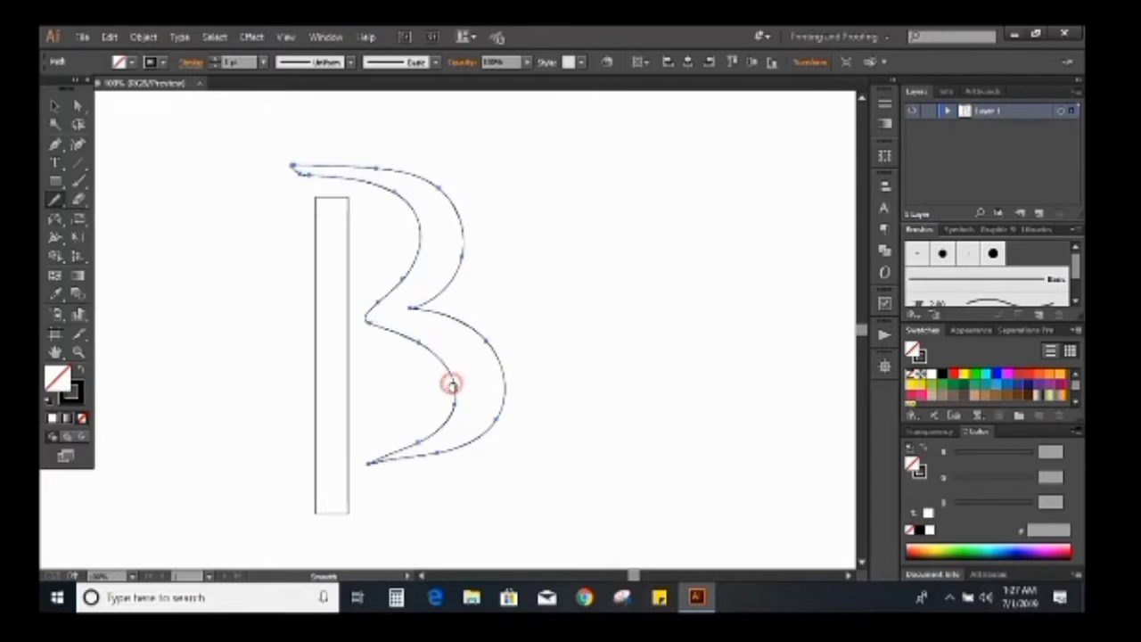
key("v")
left_click(177, 247)
Fill both the vertical bar and the curved B shape with the blue swatch.
scroll(177, 247, "down", 1)
left_click_drag(255, 164, 501, 367)
left_click(1006, 386)
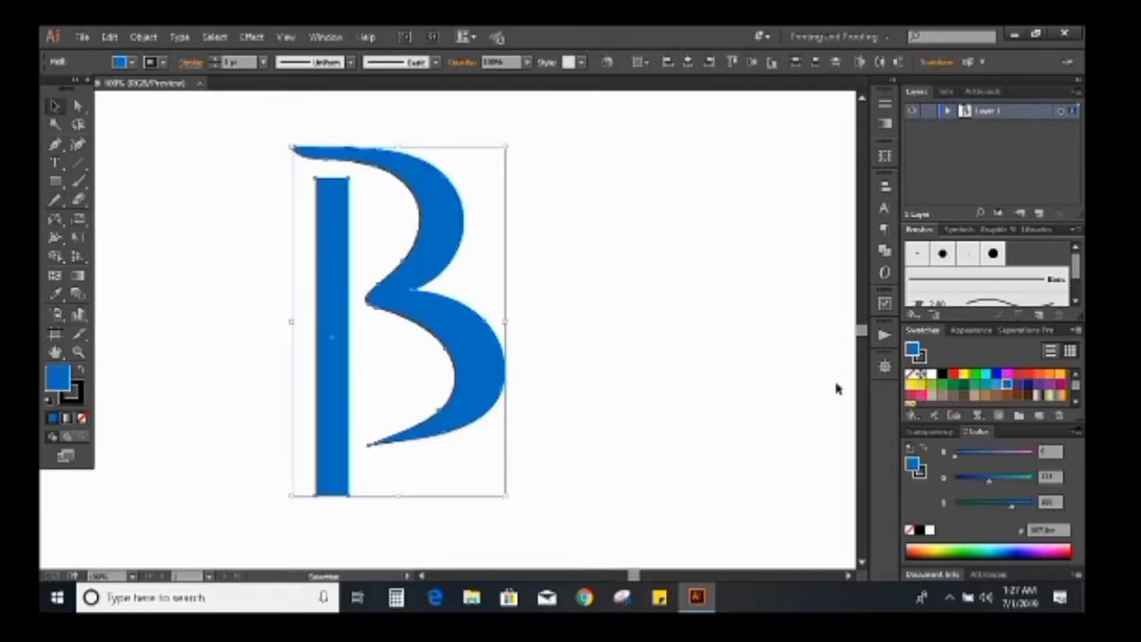
left_click(629, 303)
Slant both ends of the vertical bar by lowering its top-right anchor point and raising its bottom-left one.
left_click(78, 107)
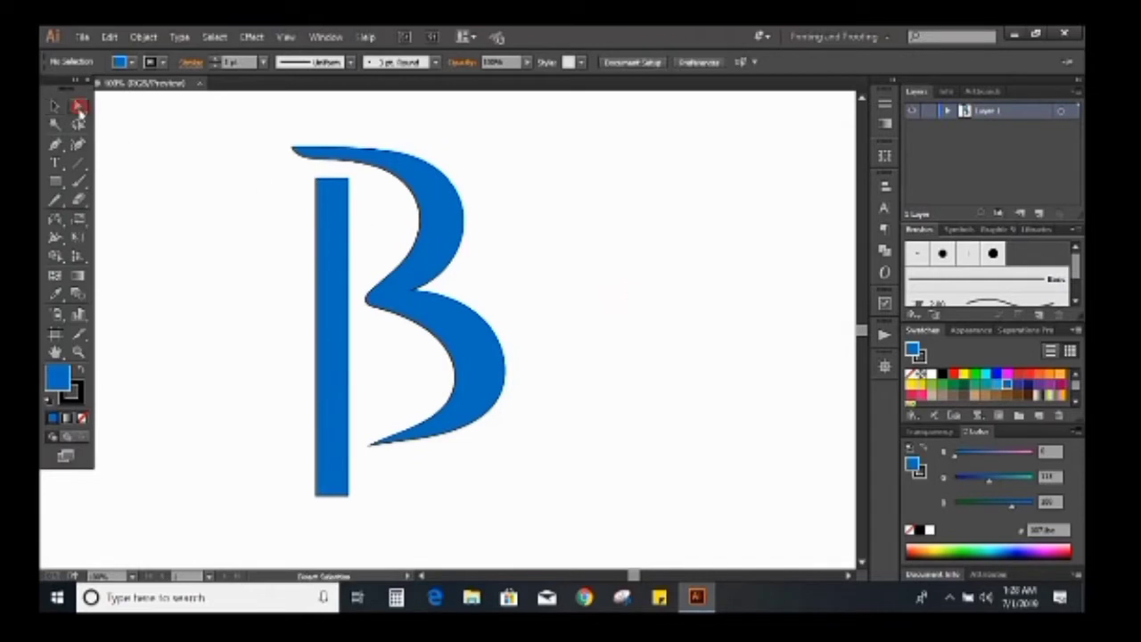
left_click(349, 181)
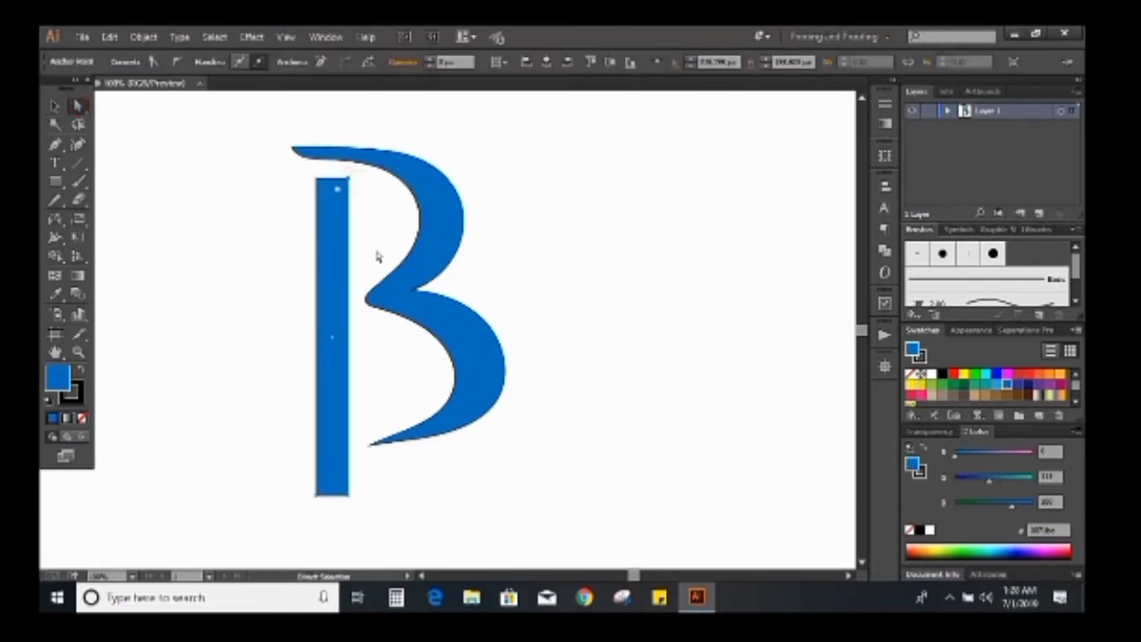
key("Down")
key("Down")
key("Down")
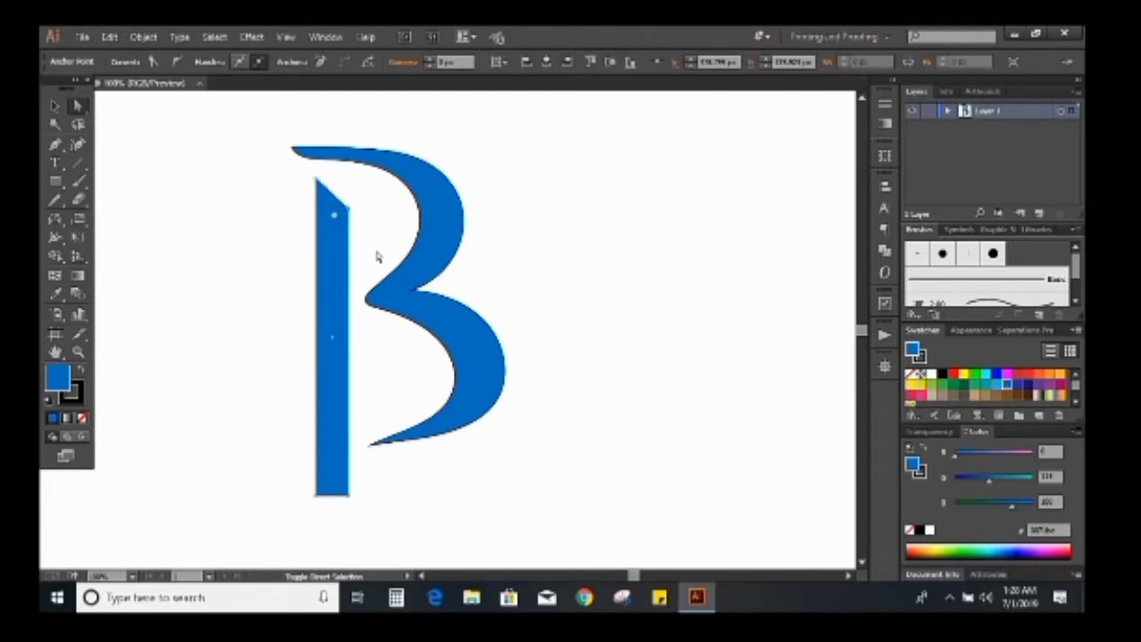
left_click(312, 496)
left_click(316, 496)
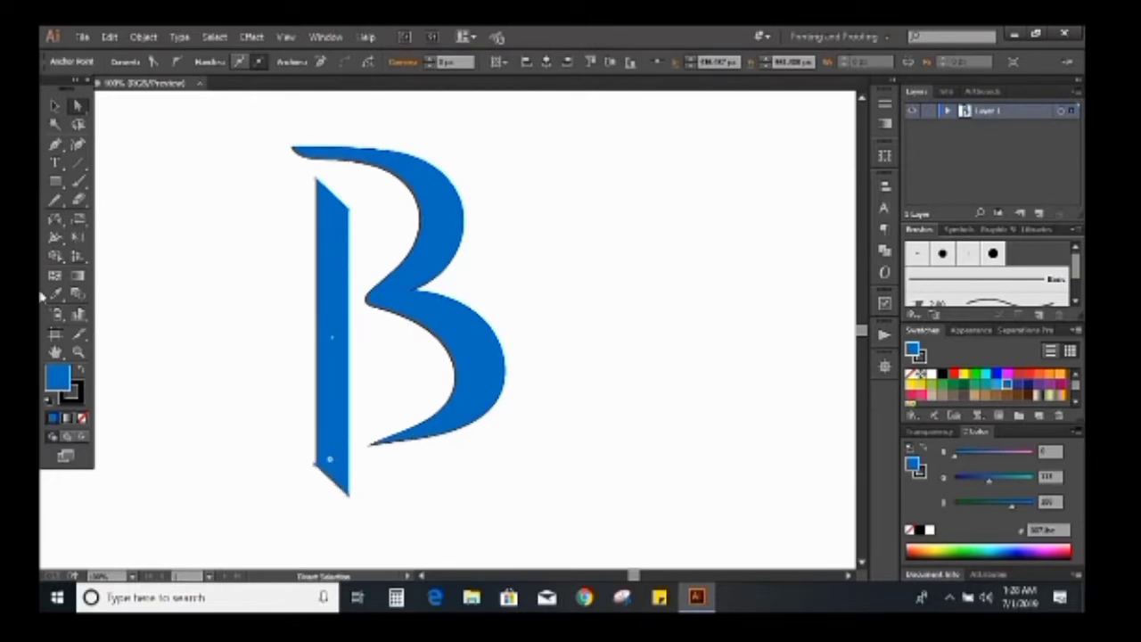
left_click(55, 105)
left_click(269, 375)
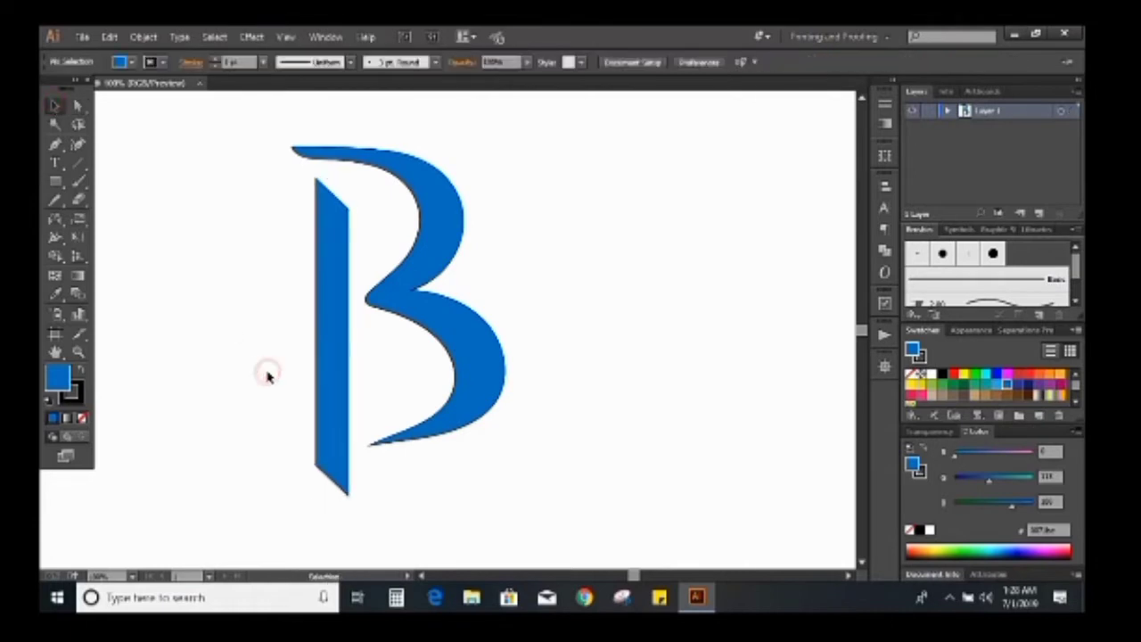
Remove the stroke from the bar and the curved B shape.
left_click_drag(261, 256, 477, 369)
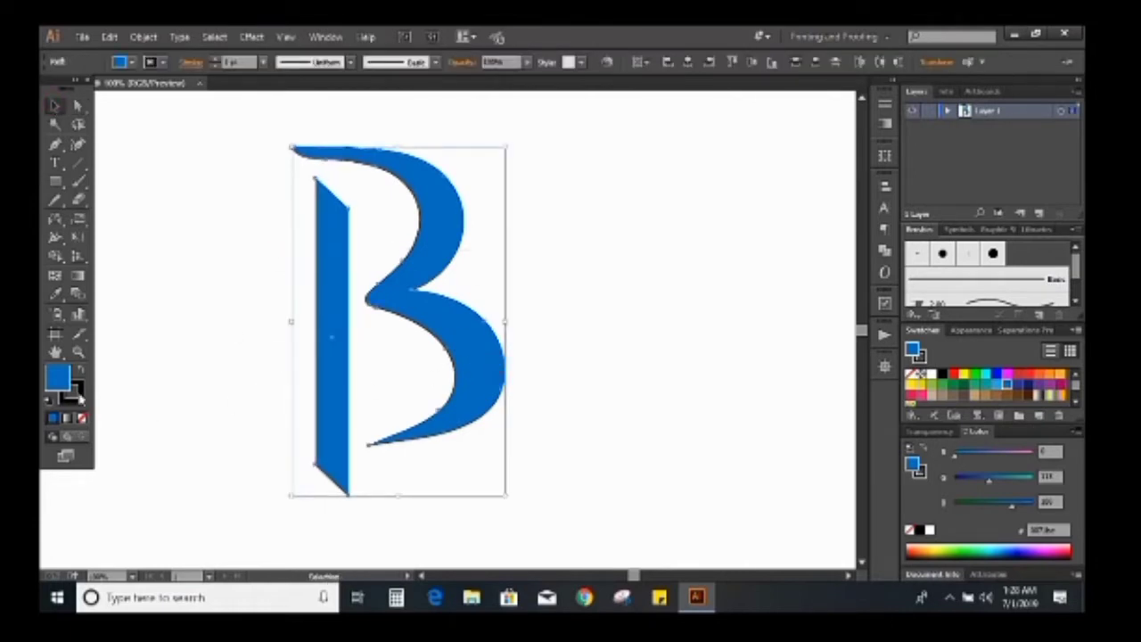
left_click(80, 398)
left_click(82, 418)
left_click(62, 380)
left_click(175, 362)
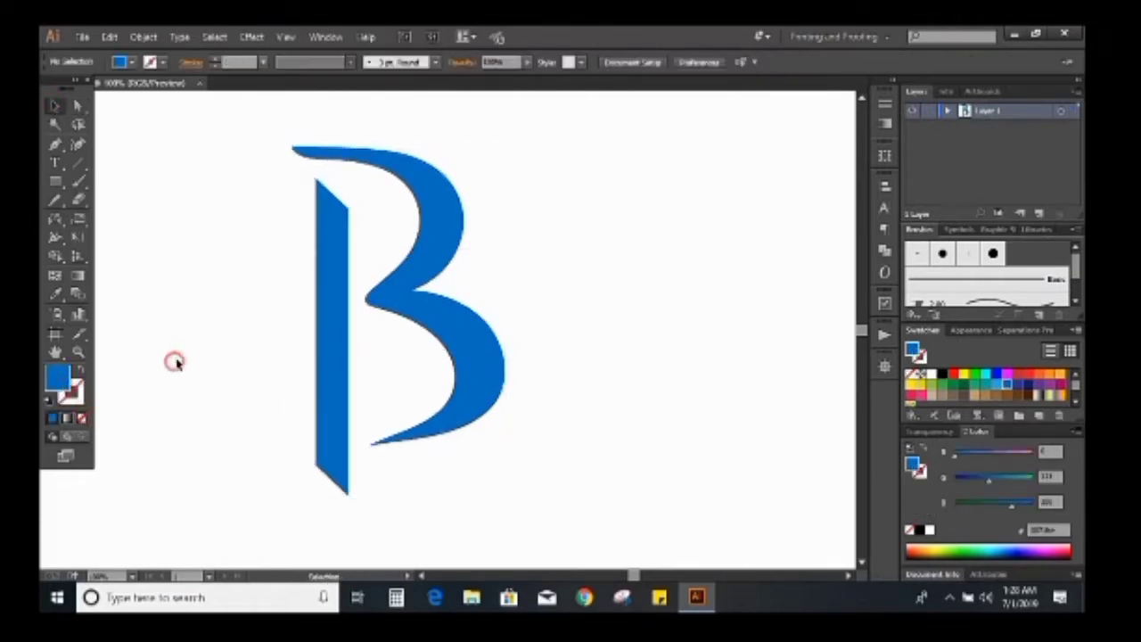
Draw a closed, thin roof-shaped path across the B with the Pen tool, peaking at the bar's right edge, with blue stroke and no fill.
scroll(198, 355, "down", 1)
left_click(55, 145)
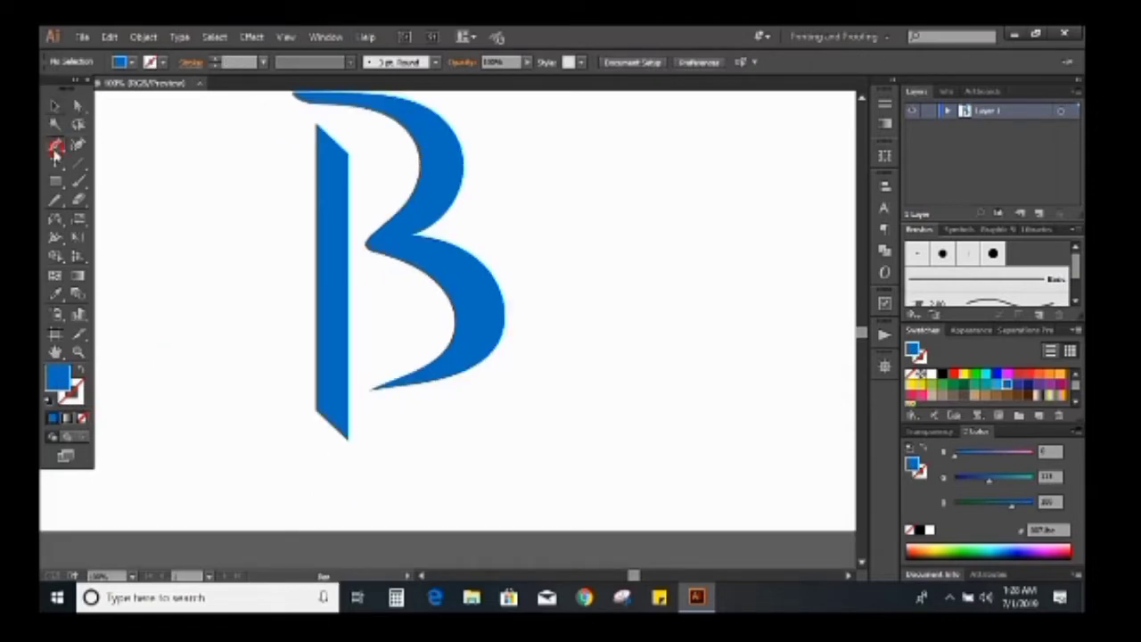
left_click(274, 379)
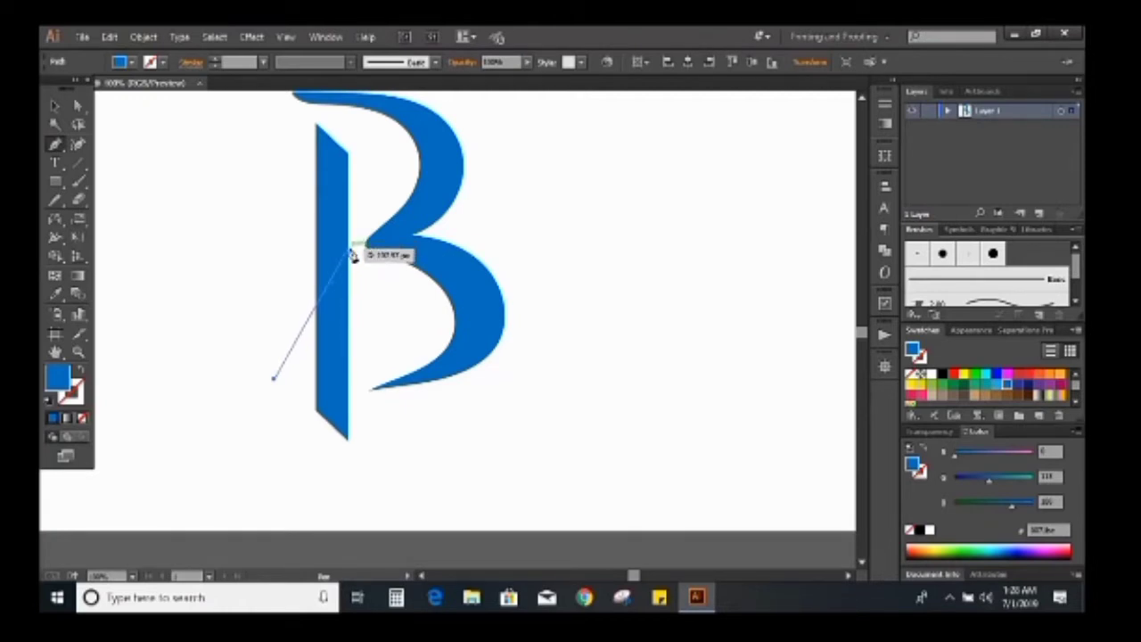
left_click(350, 248)
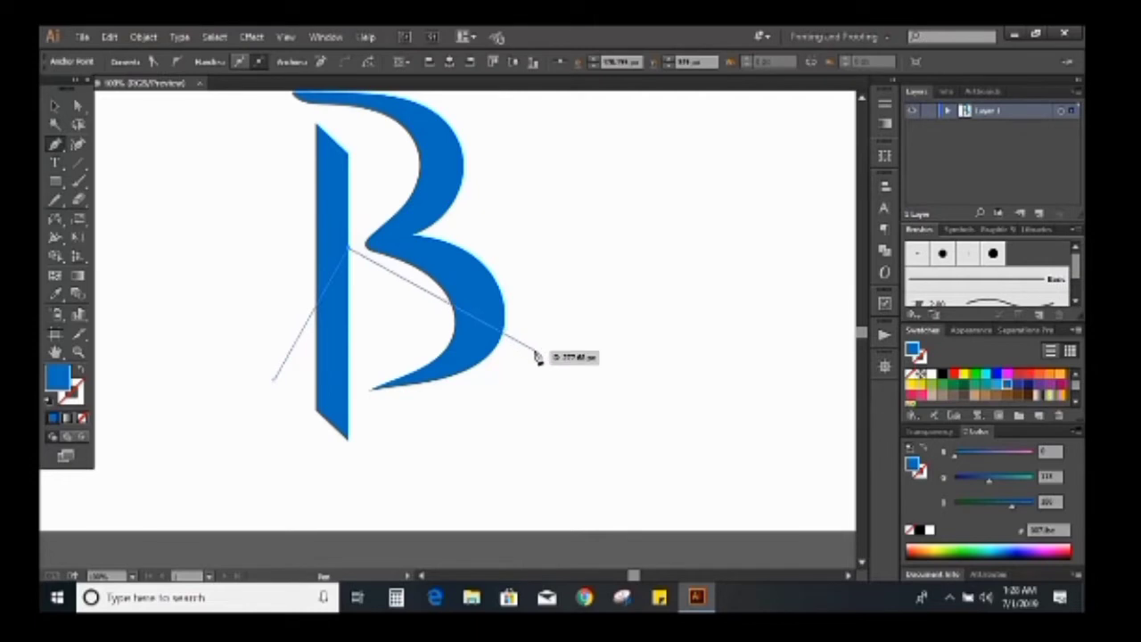
left_click(595, 373)
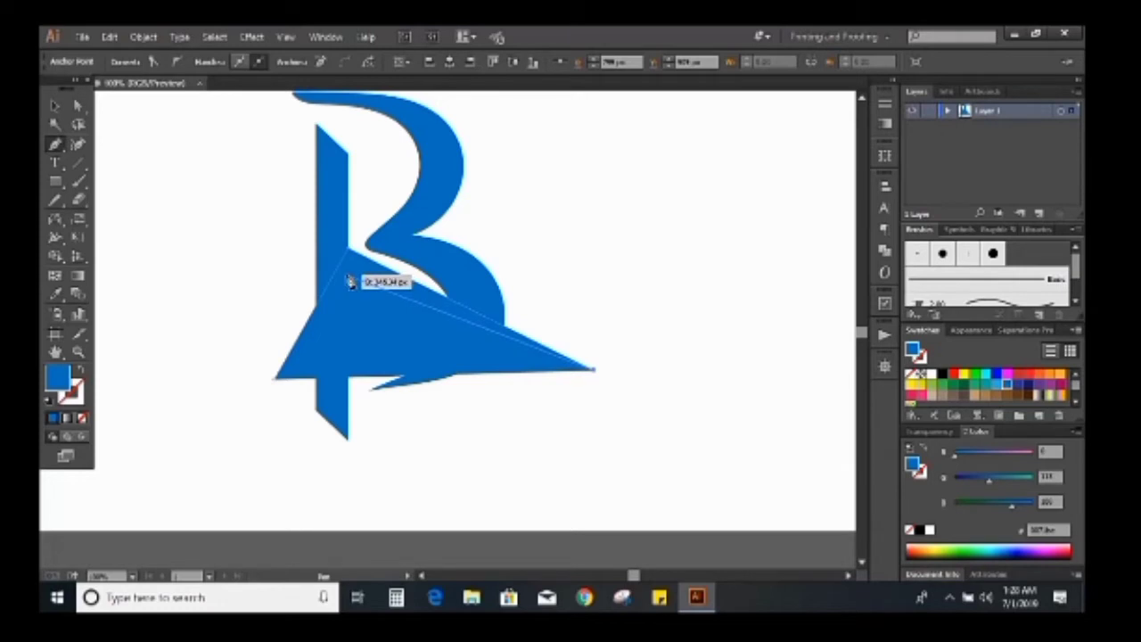
left_click(81, 419)
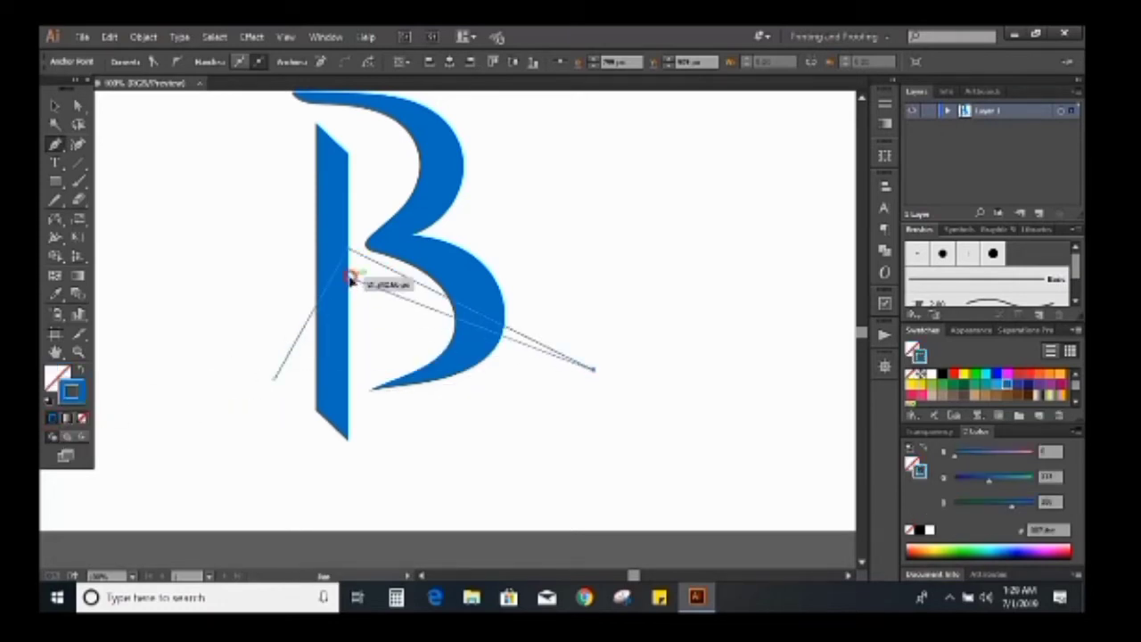
left_click(349, 279)
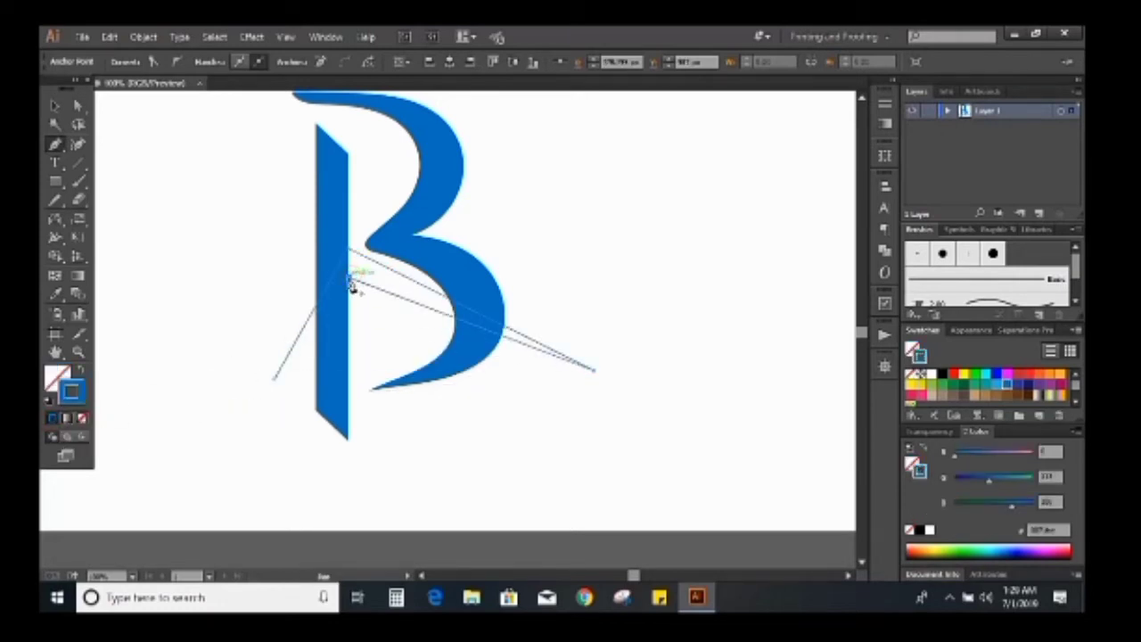
left_click(275, 380)
key("v")
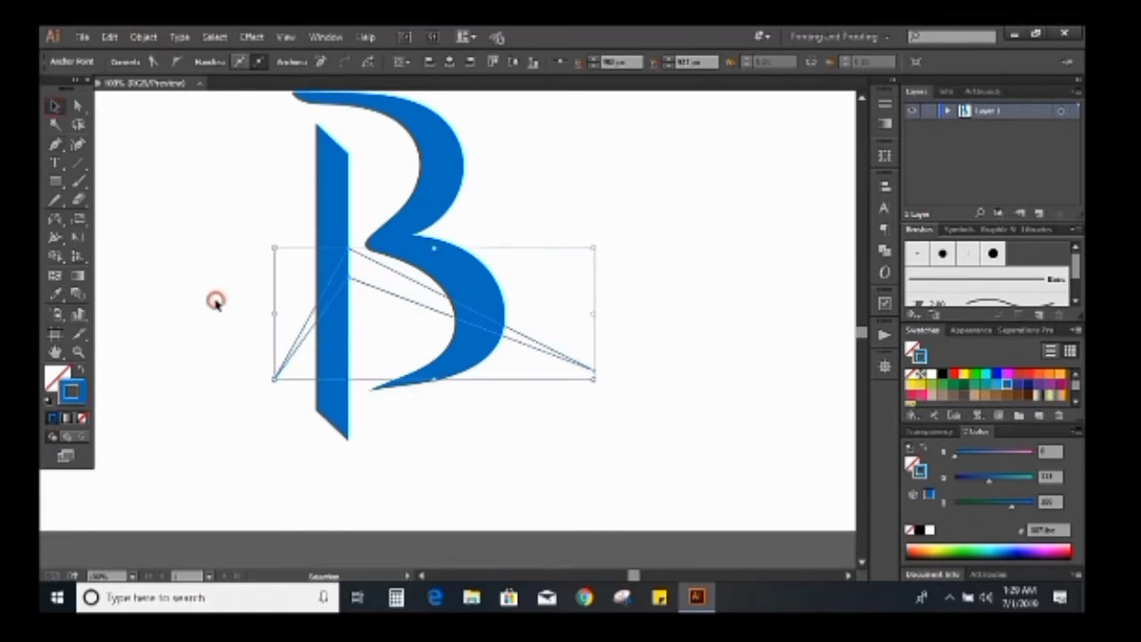
left_click(216, 301)
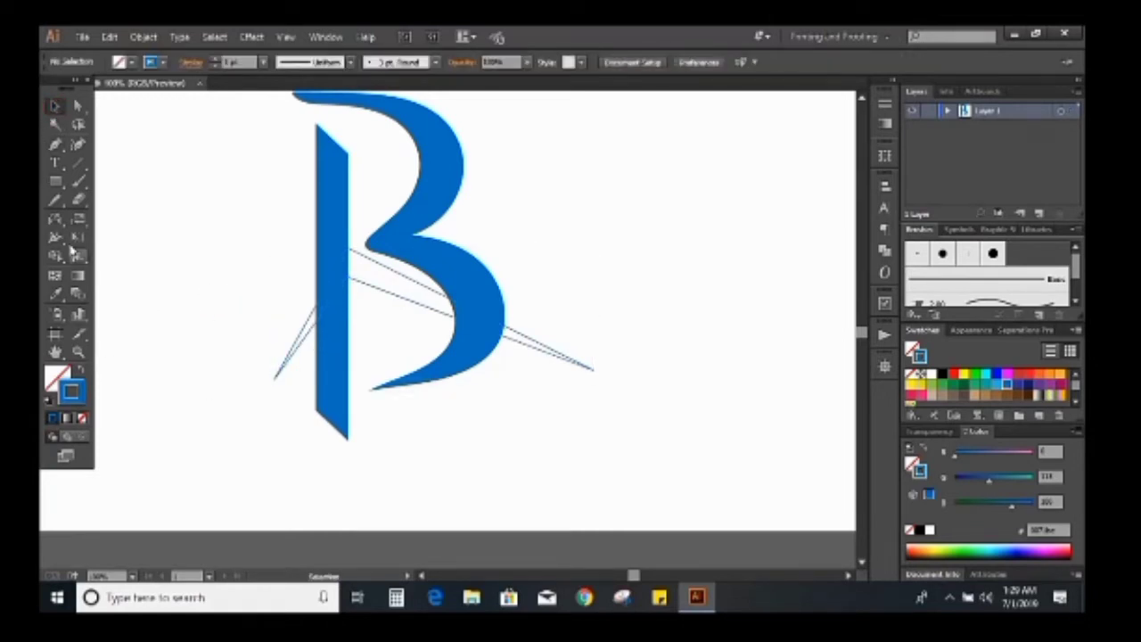
Draw a small square to the left of the B and give it a blue fill with no stroke.
left_click(54, 183)
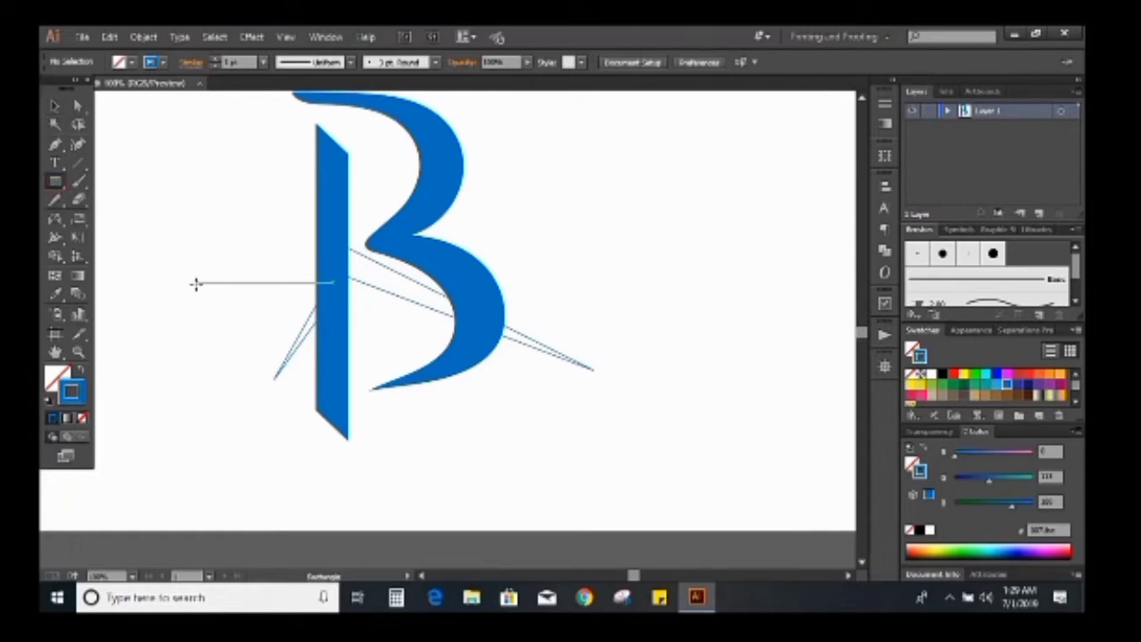
left_click_drag(196, 283, 219, 305)
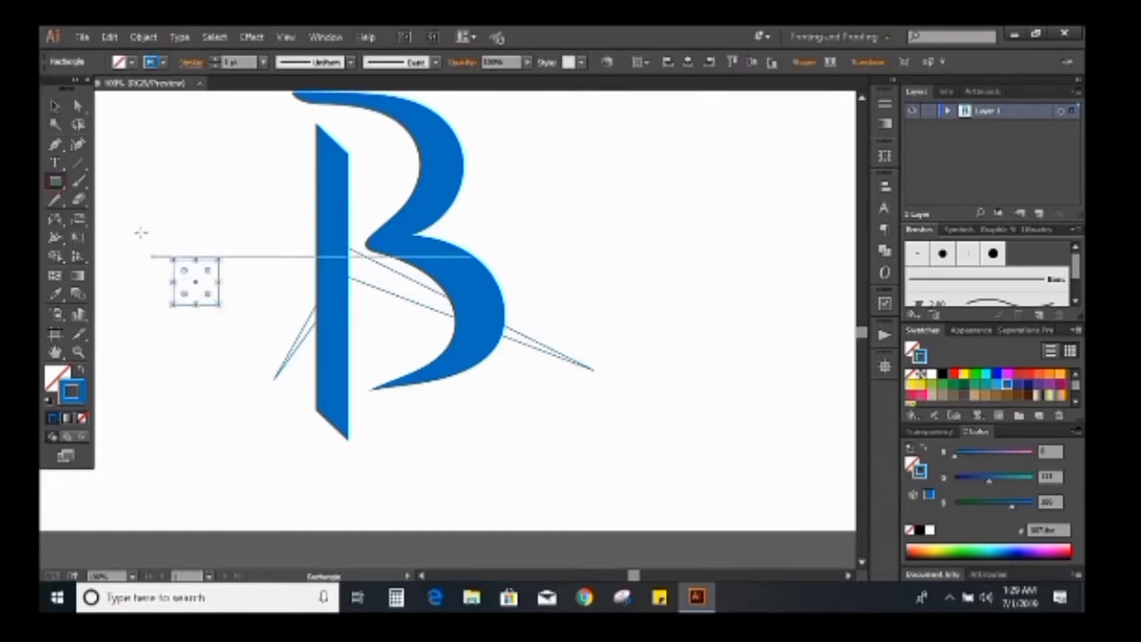
left_click(54, 105)
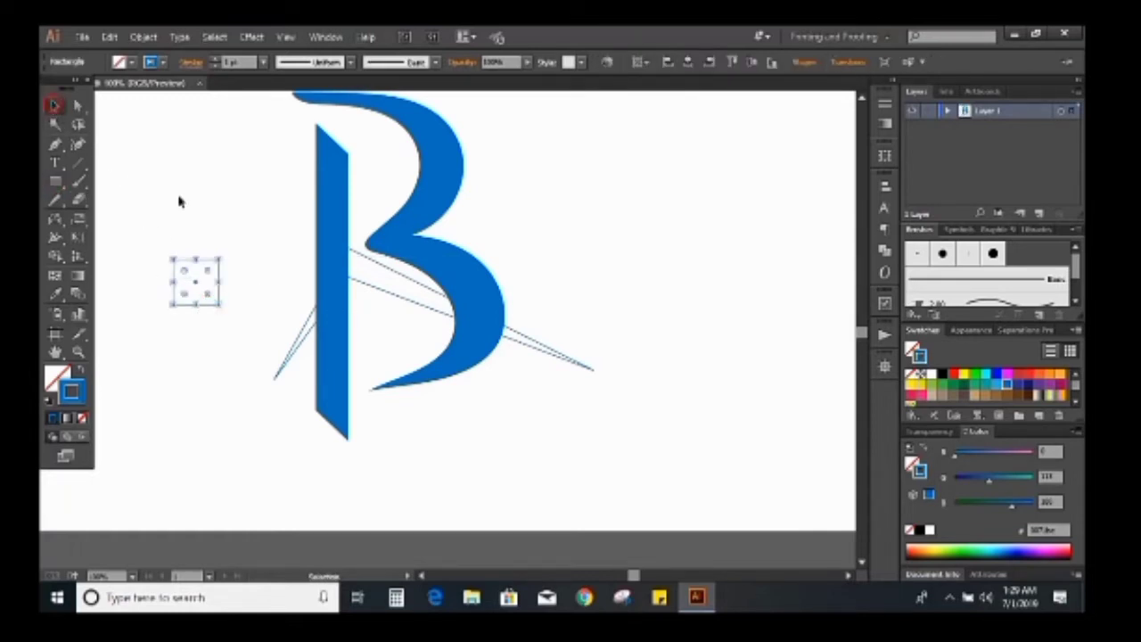
left_click(81, 417)
left_click(55, 375)
left_click(53, 418)
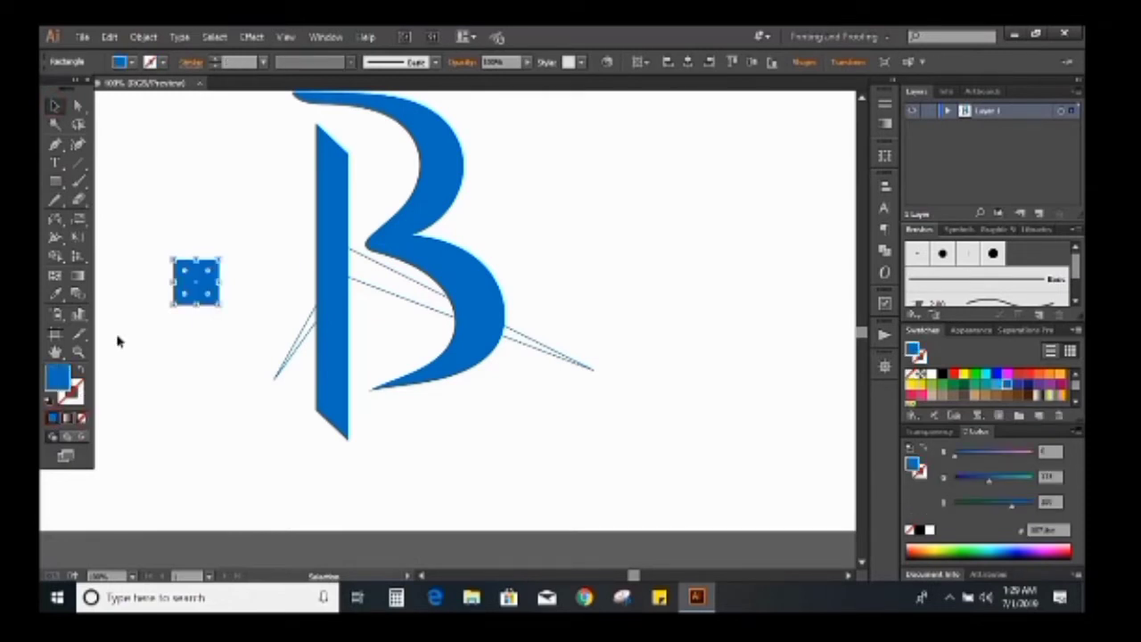
Draw a narrow vertical rectangle through the middle of the small square, extending past its top and bottom edges.
left_click(55, 181)
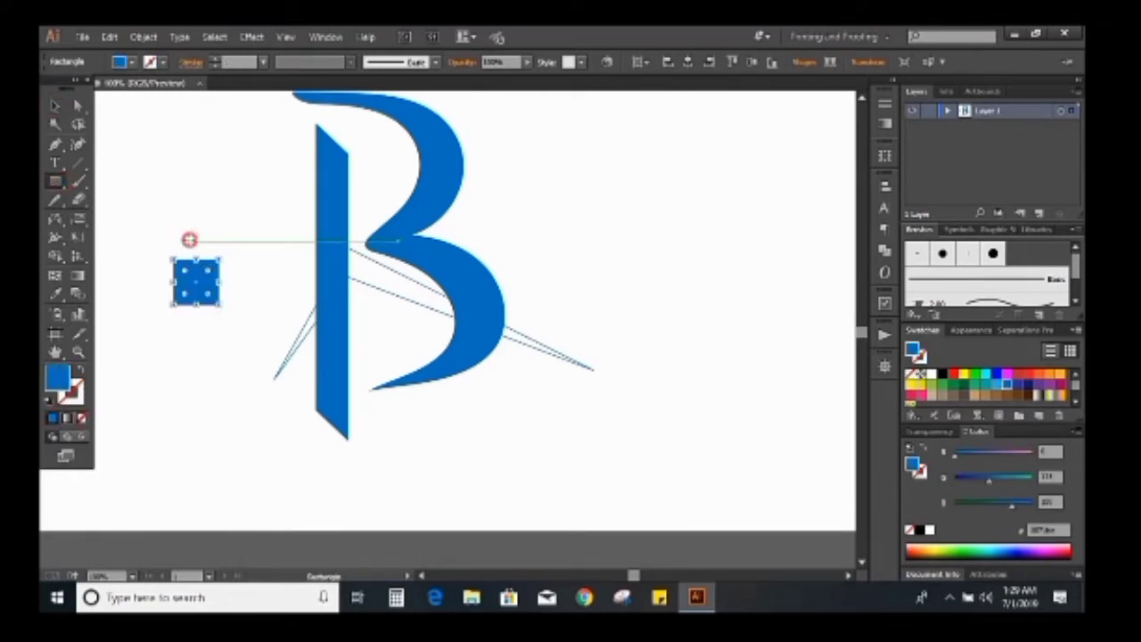
left_click_drag(189, 240, 197, 325)
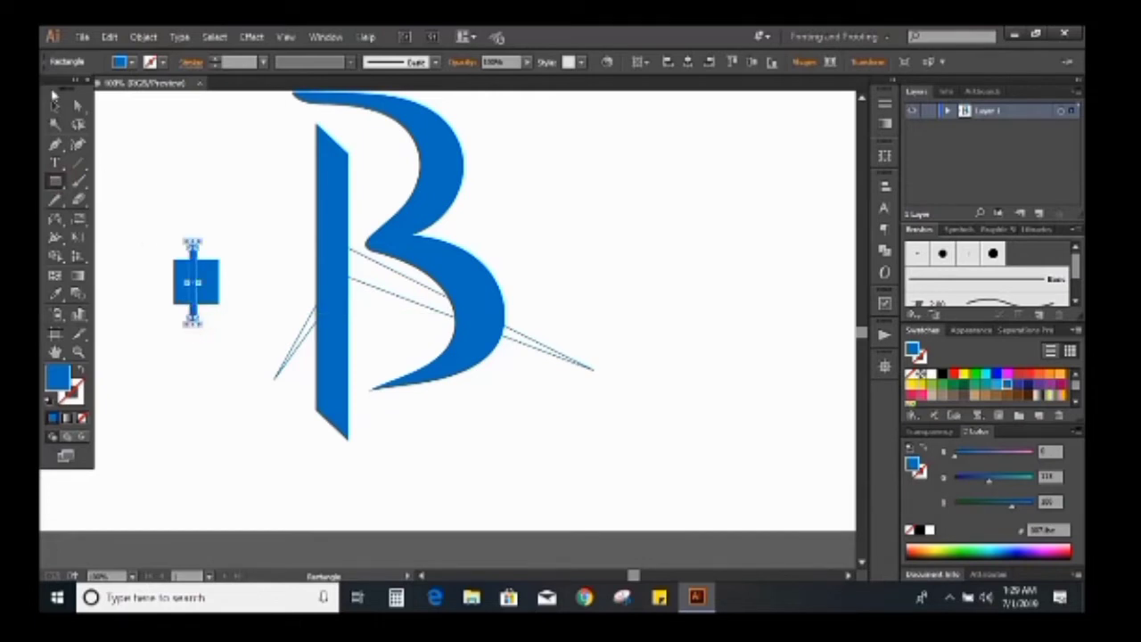
left_click(52, 105)
Select the small square and the narrow rectangle, and set the alignment reference to Align to Selection.
left_click_drag(184, 204, 229, 304)
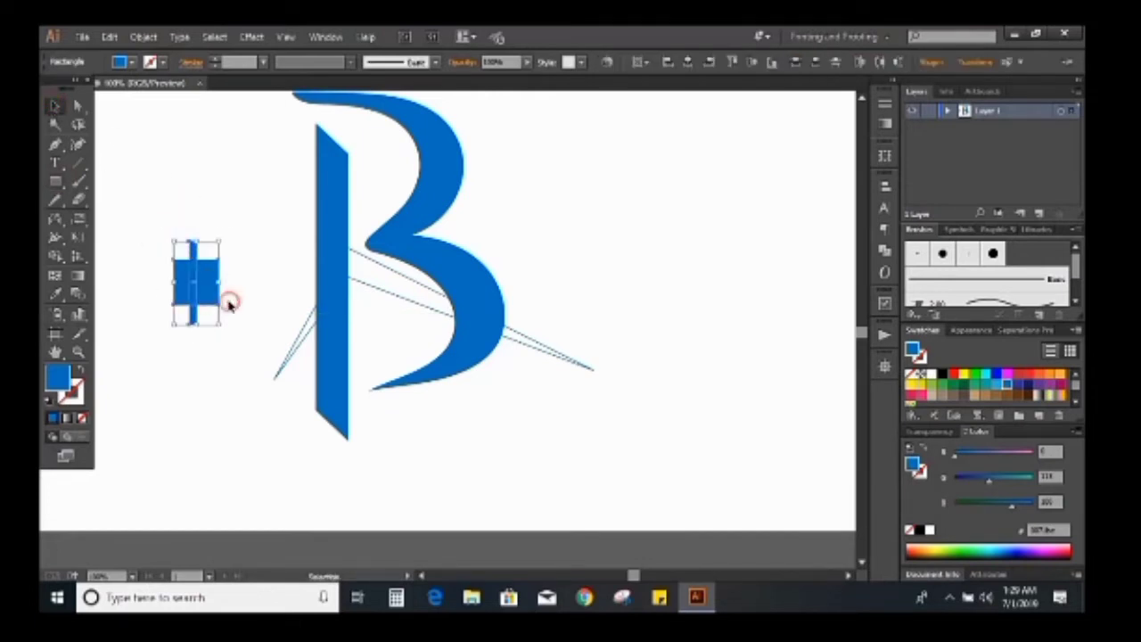
left_click(884, 182)
left_click(847, 292)
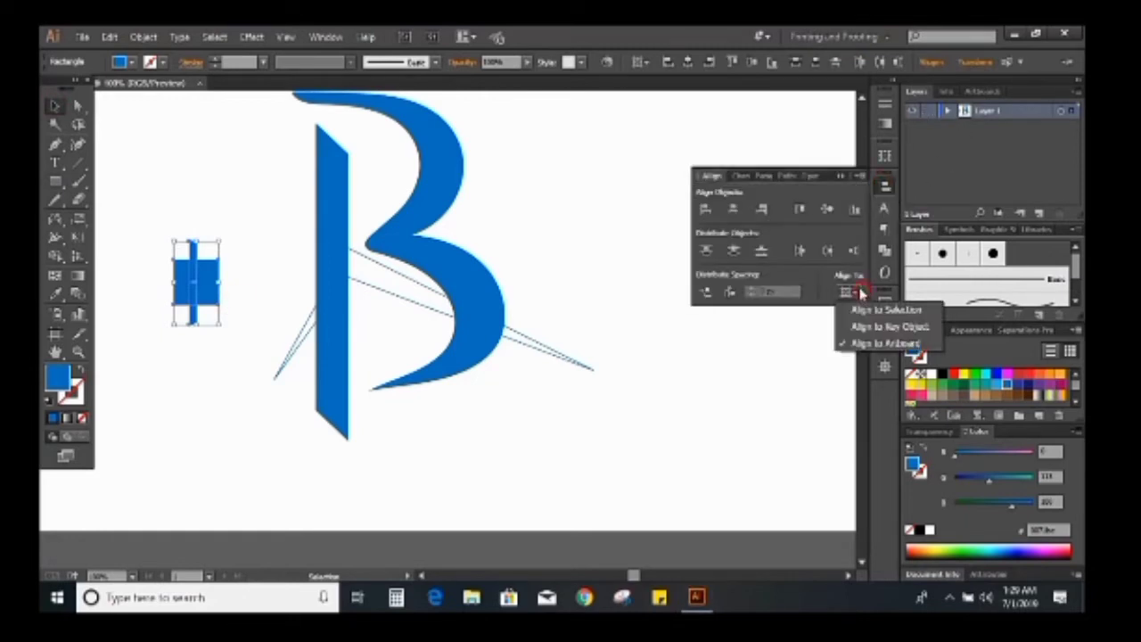
left_click(858, 312)
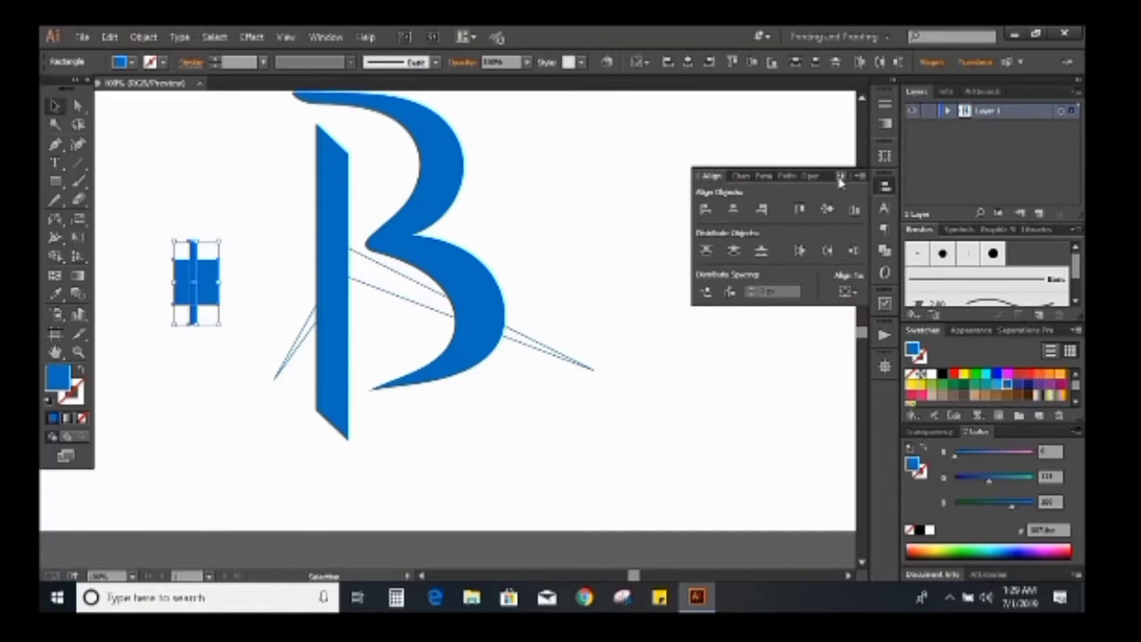
Center the narrow rectangle on the small square both horizontally and vertically, and deselect them.
left_click(733, 210)
left_click(827, 210)
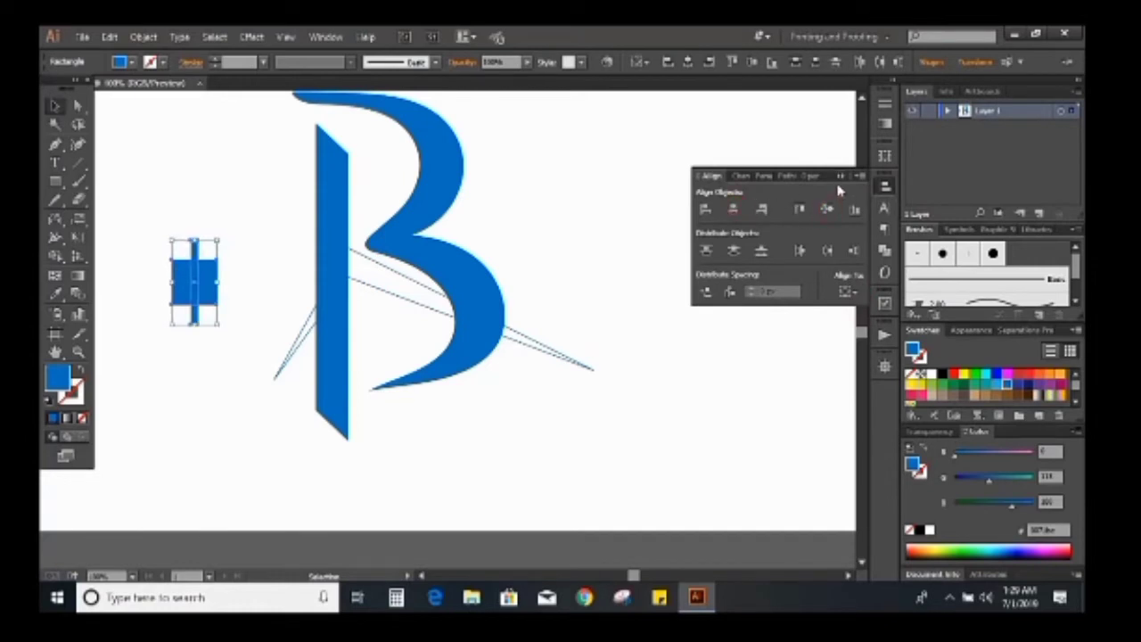
left_click(838, 176)
left_click(268, 222)
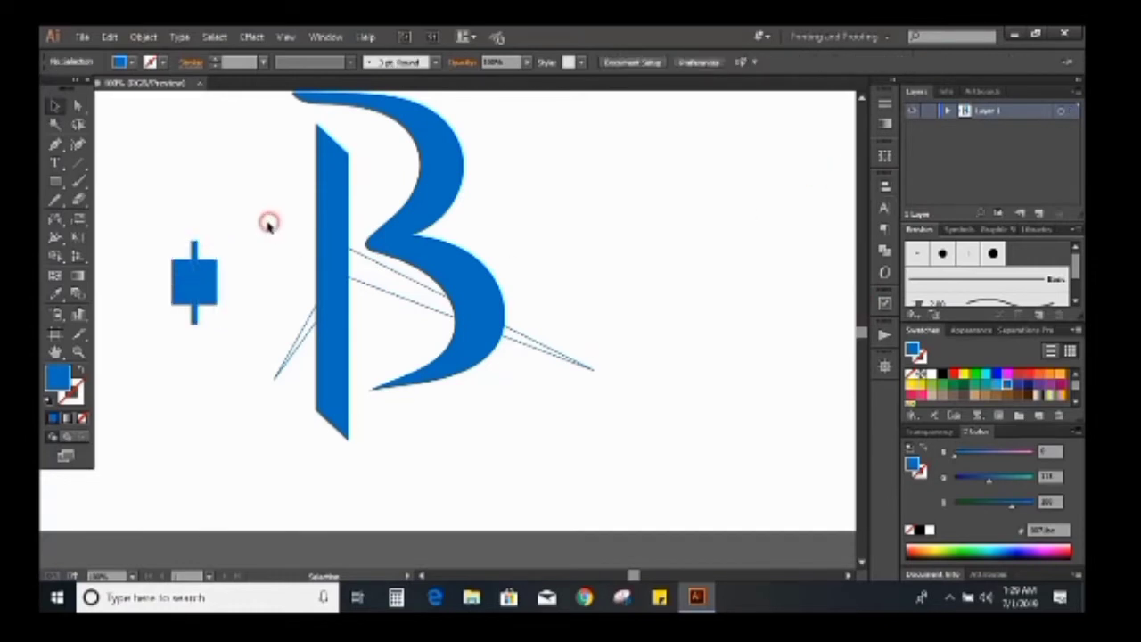
Create a copy of the narrow vertical rectangle rotated 90 degrees so that it crosses the original.
left_click(196, 252)
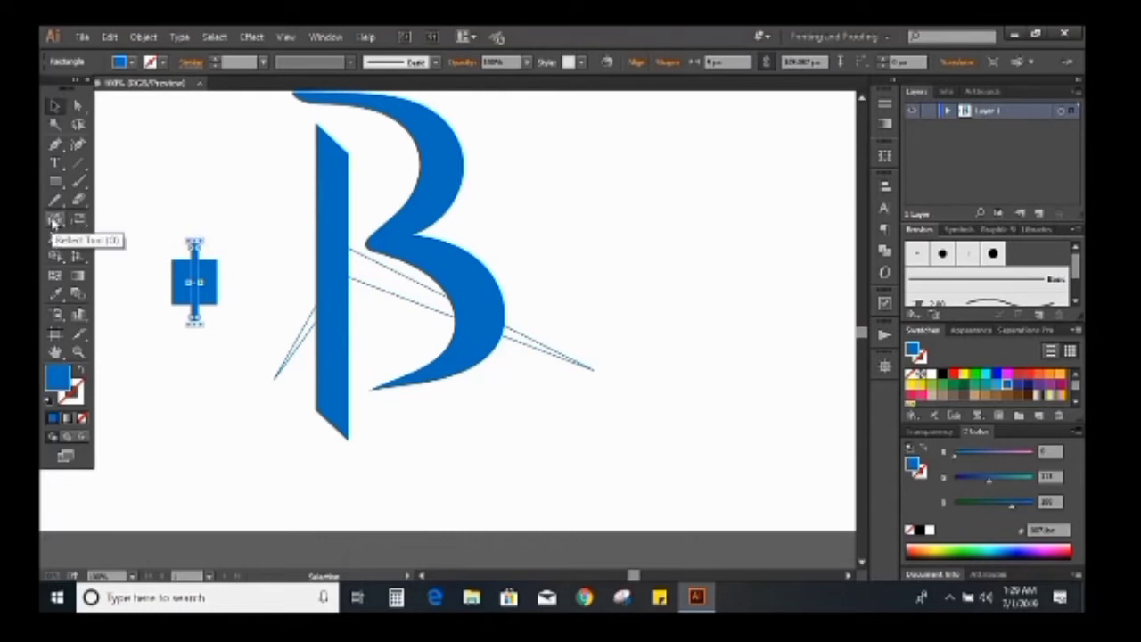
left_click_drag(55, 218, 111, 225)
double_click(54, 220)
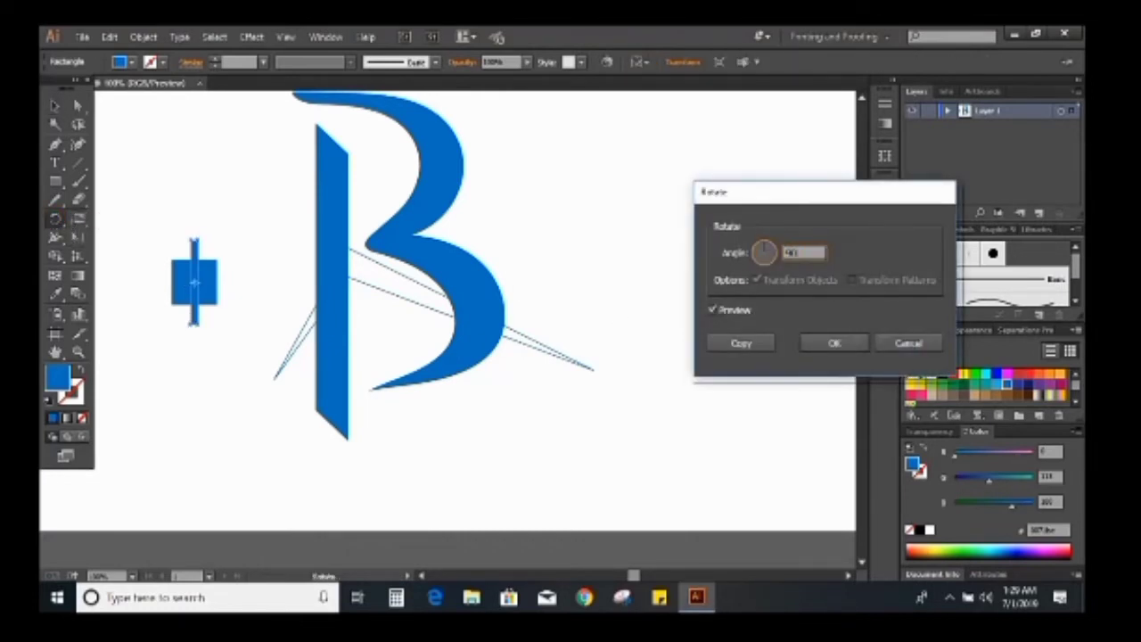
left_click(754, 343)
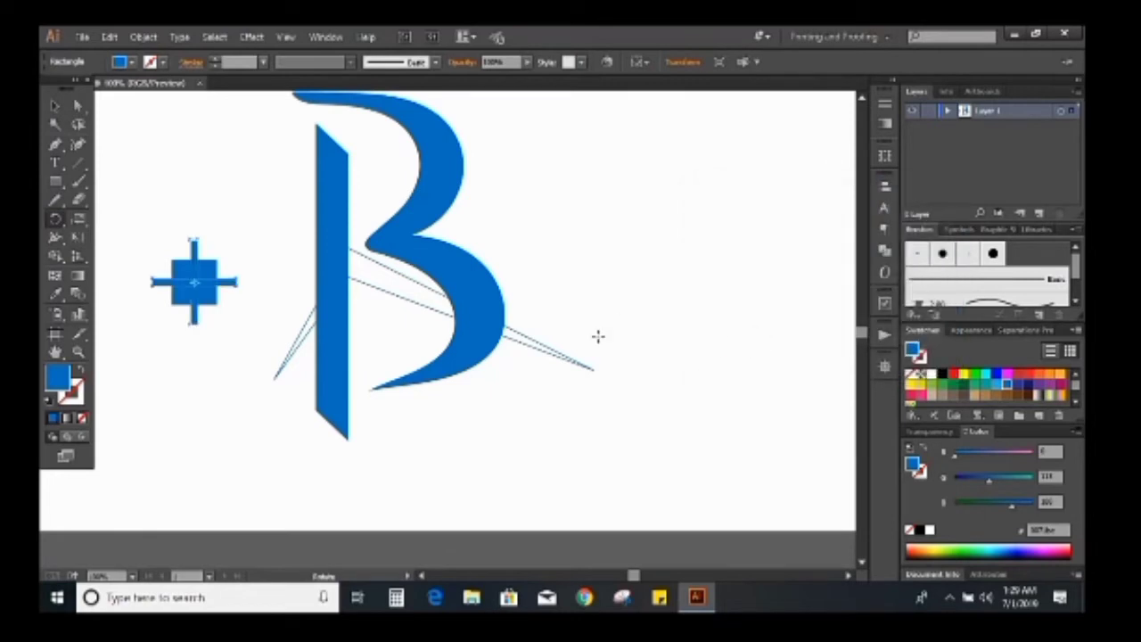
Subtract the crossed rectangles from the square with Minus Front, and place the four-pane window at a smaller size beneath the roof inside the B.
left_click(51, 105)
left_click_drag(157, 212, 229, 351)
left_click(884, 252)
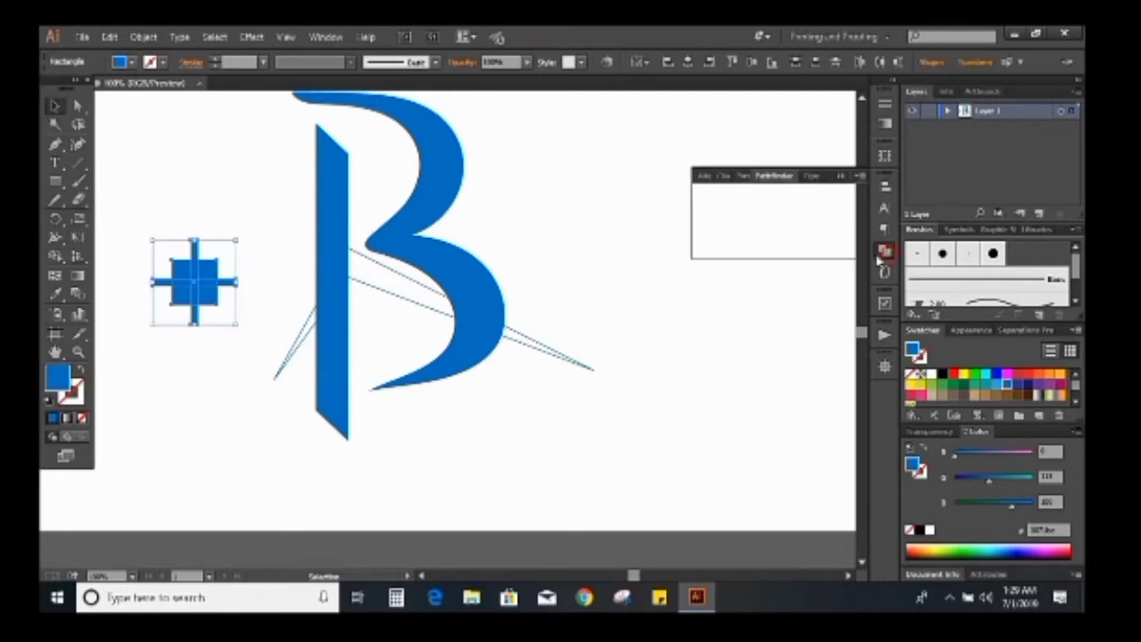
left_click(735, 213)
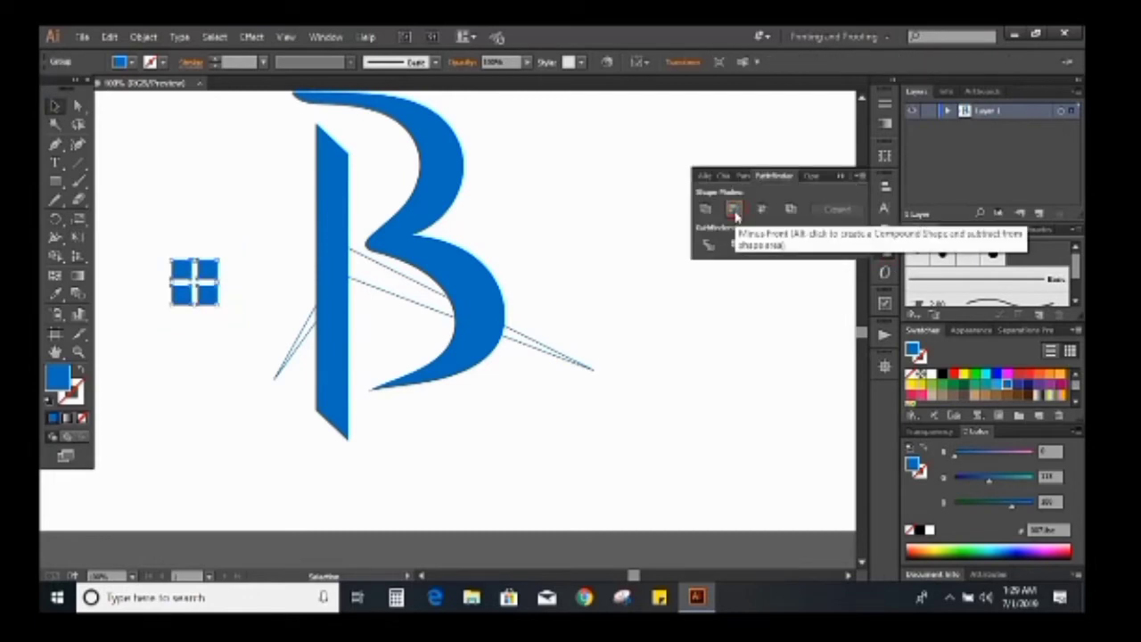
left_click(840, 175)
left_click_drag(212, 301, 379, 332)
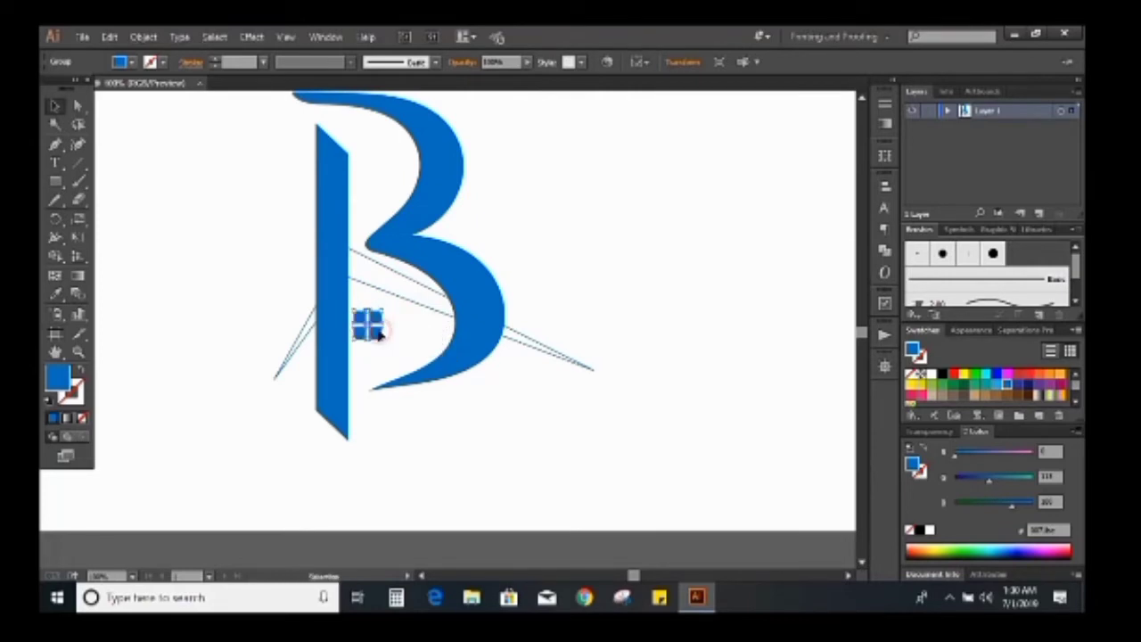
left_click(537, 407)
Fill the roof shape with red and remove its stroke.
left_click(558, 361)
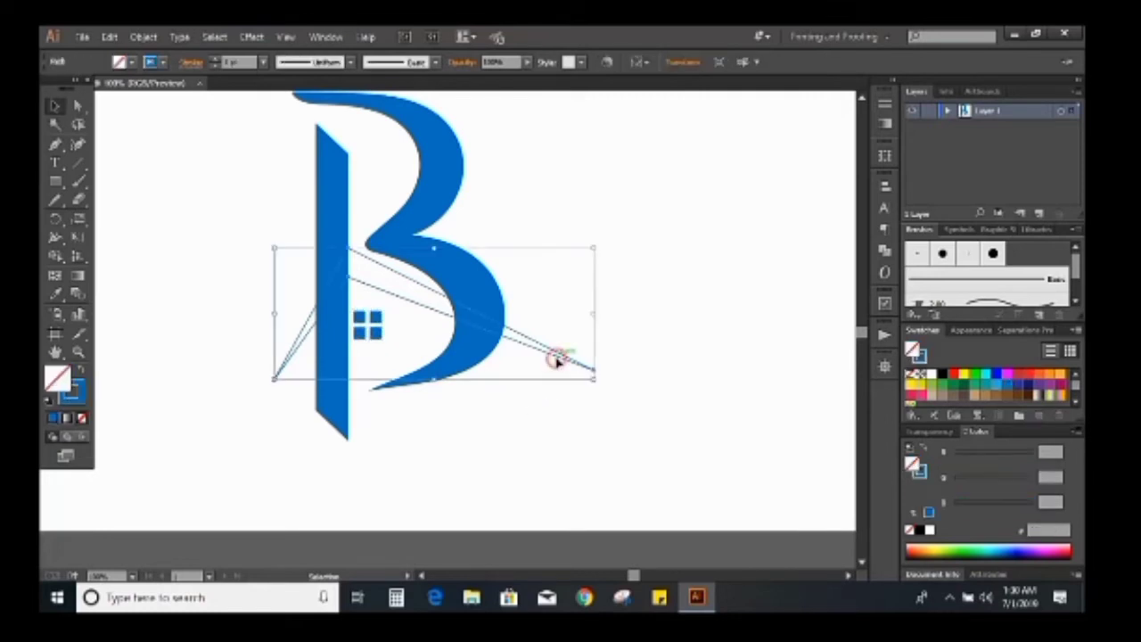
left_click(1027, 375)
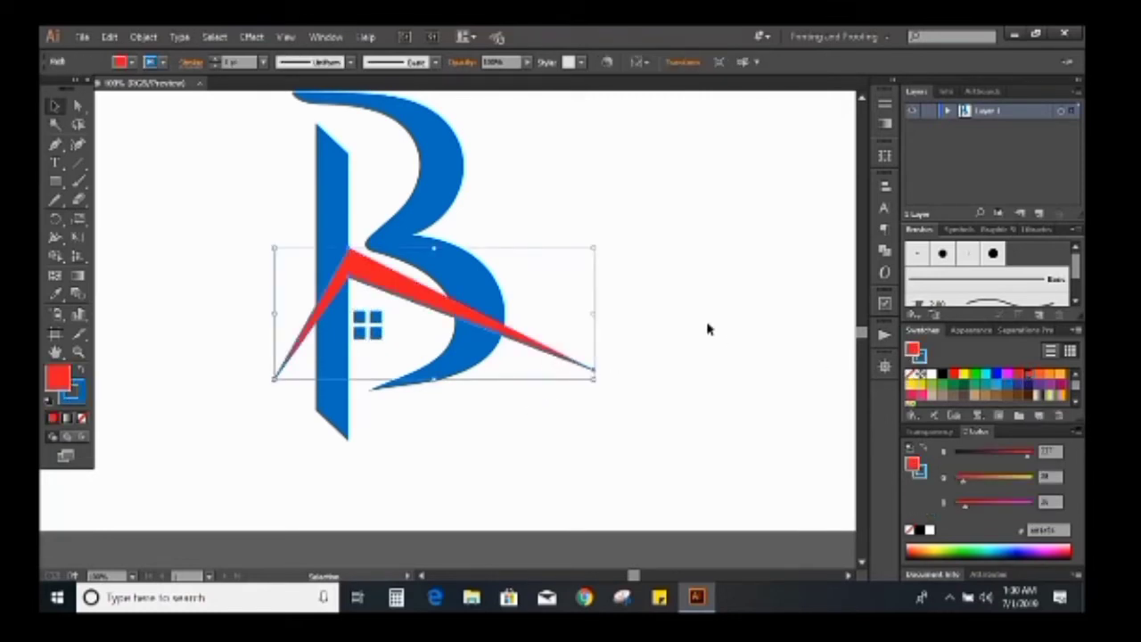
left_click(675, 293)
key("ctrl+plus")
left_click(571, 343)
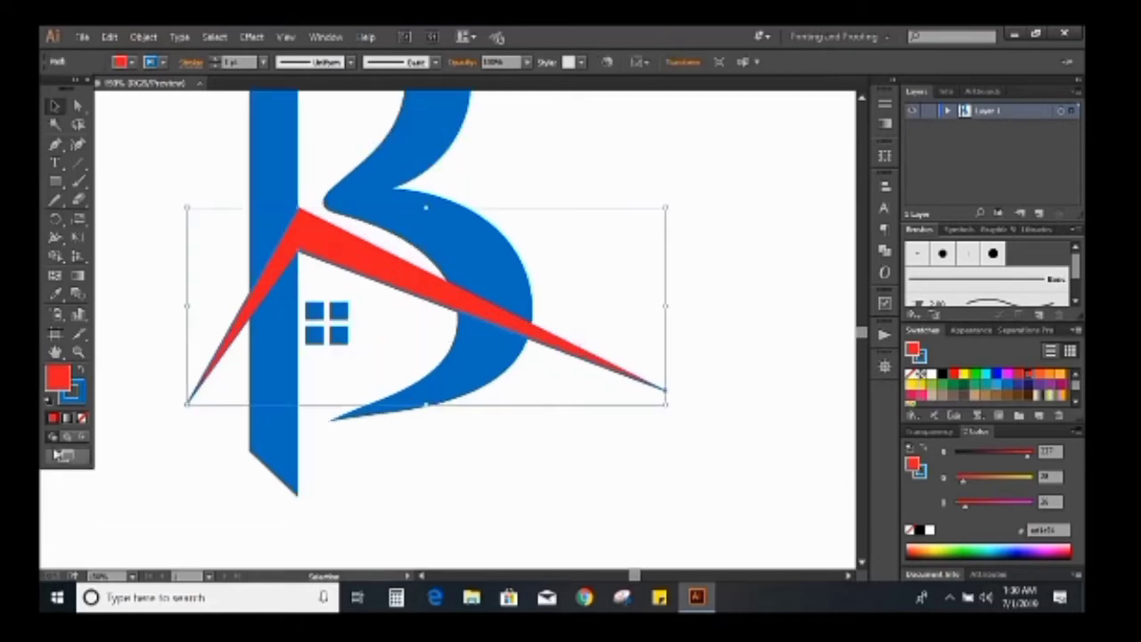
left_click(77, 400)
left_click(82, 419)
key("x")
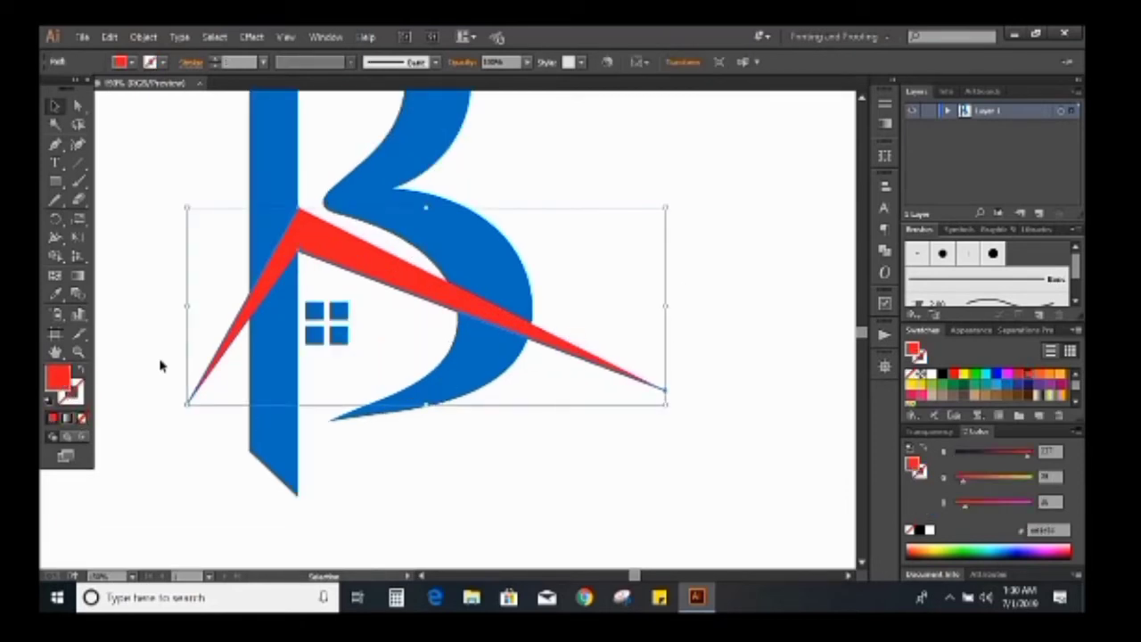
left_click(161, 359)
Offset the paths of the roof and the curved bowls by 8 px with miter joins, and fill the offset shapes with yellow.
left_click(344, 249)
left_click(459, 241, "shift")
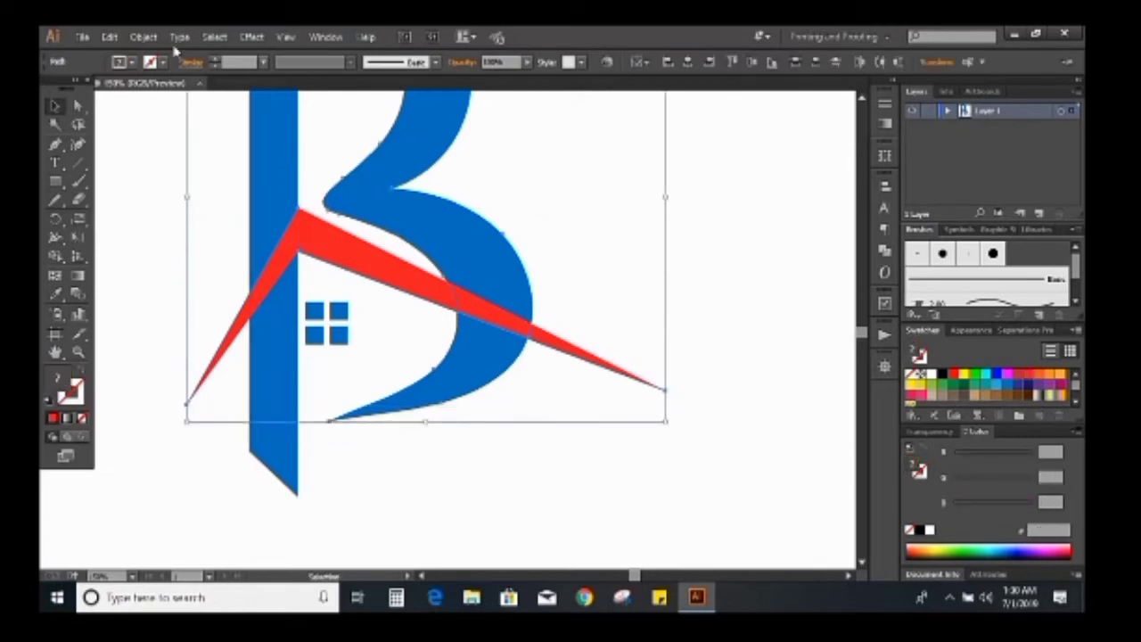
left_click(143, 37)
mouse_move(232, 345)
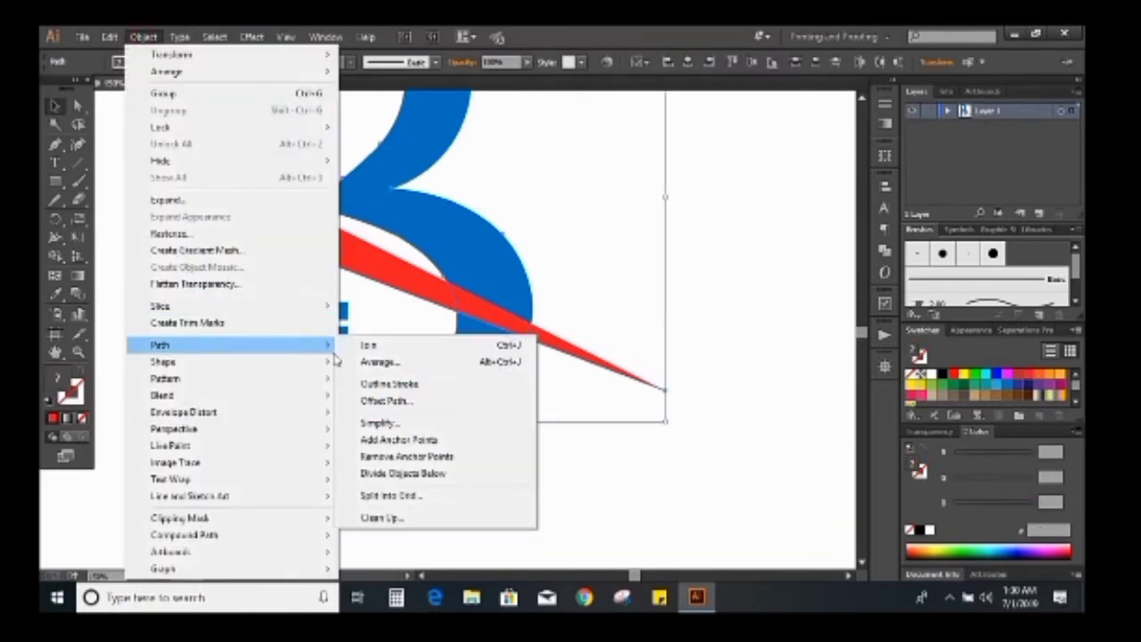
left_click(393, 400)
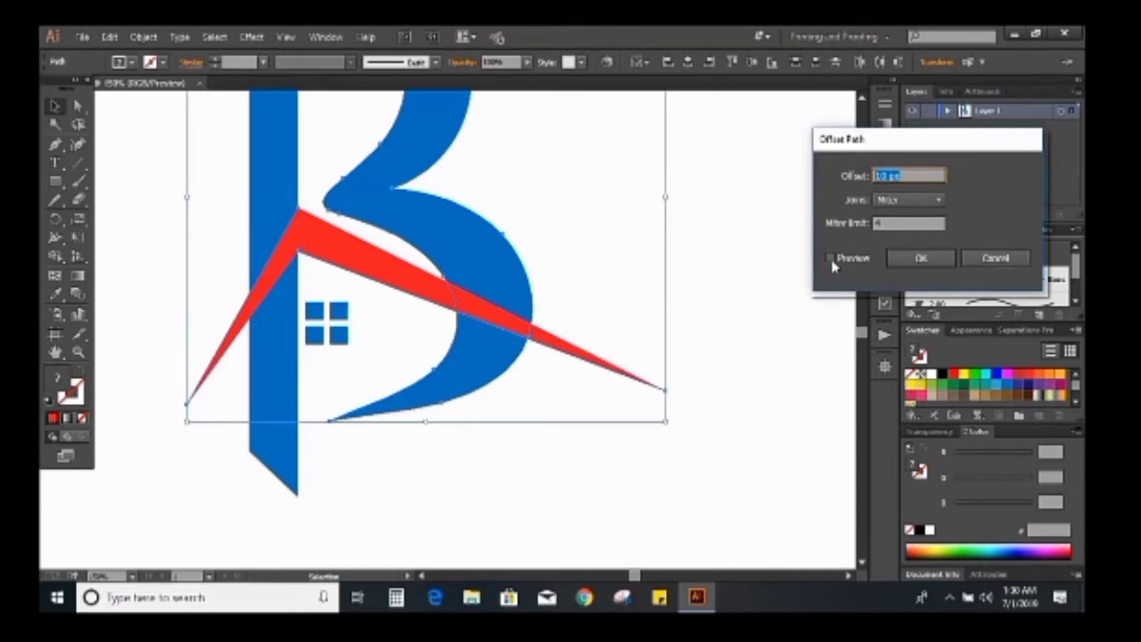
left_click(832, 260)
type("8")
left_click(896, 221)
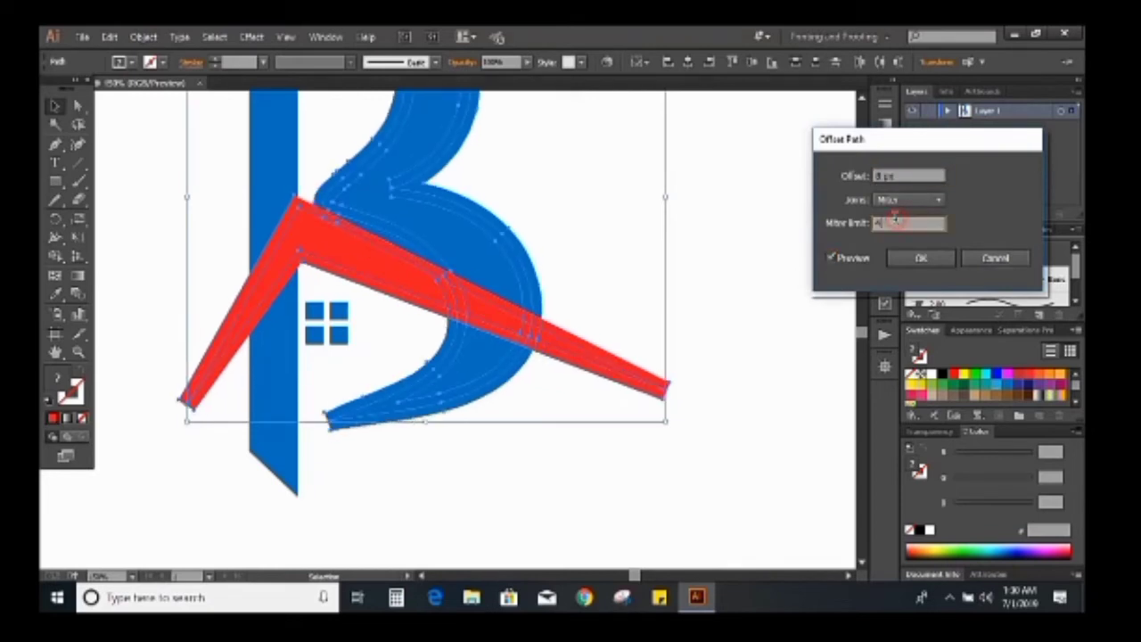
left_click(930, 258)
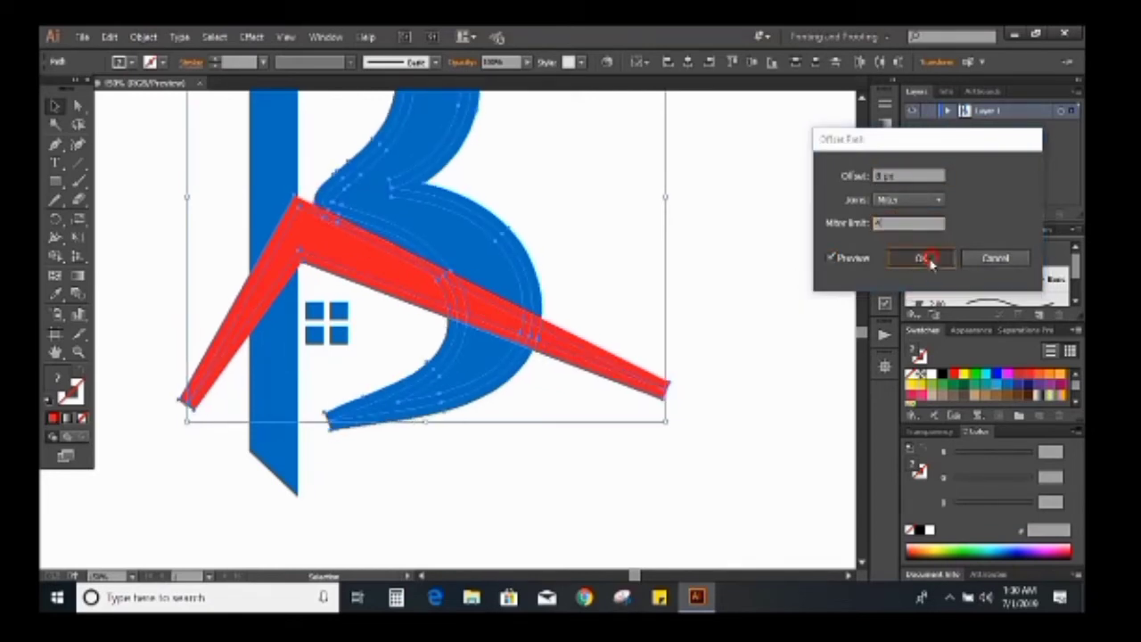
left_click(964, 374)
left_click(726, 258)
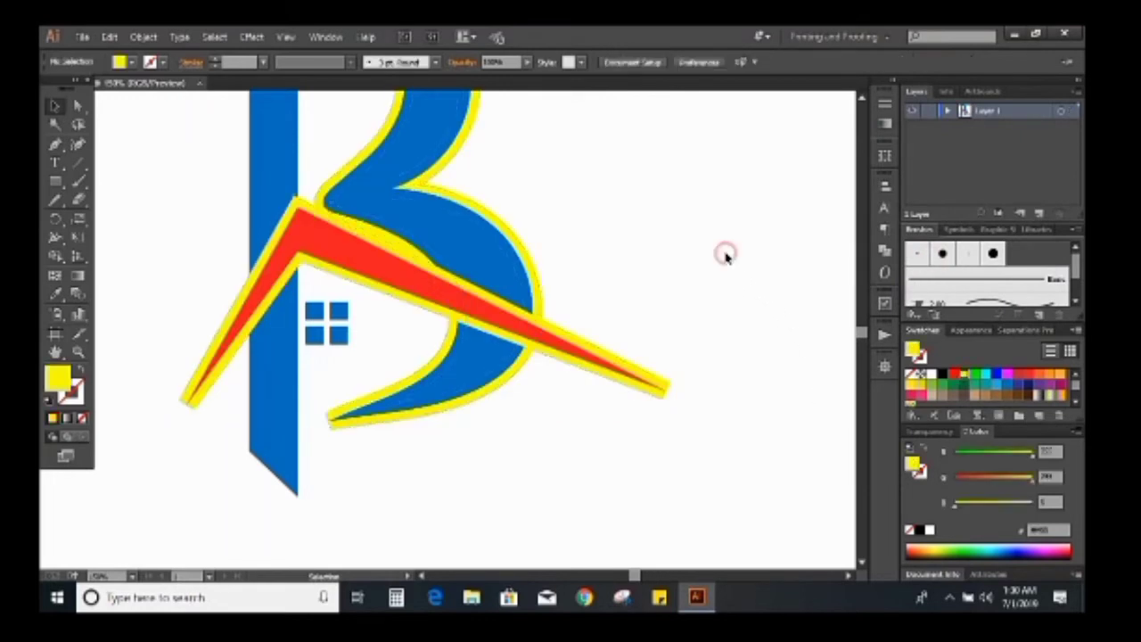
Cut away the red roof section crossed by the bowls' yellow offset with Shape Builder, and delete that offset shape.
key("ctrl+plus")
left_click(565, 282)
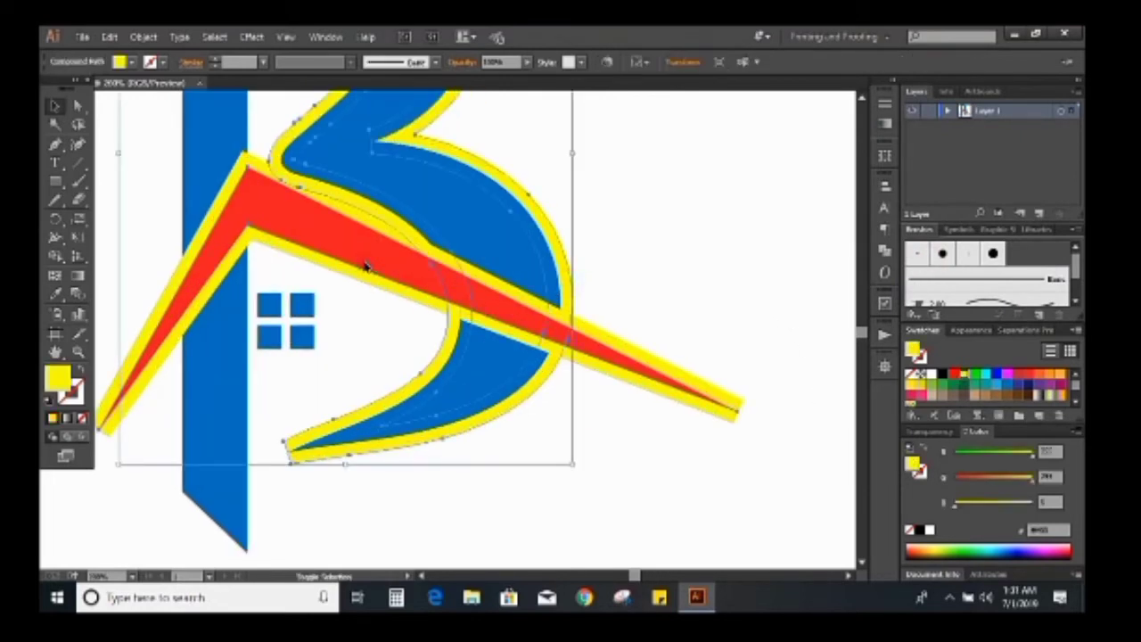
left_click(366, 266, "shift")
left_click(56, 256)
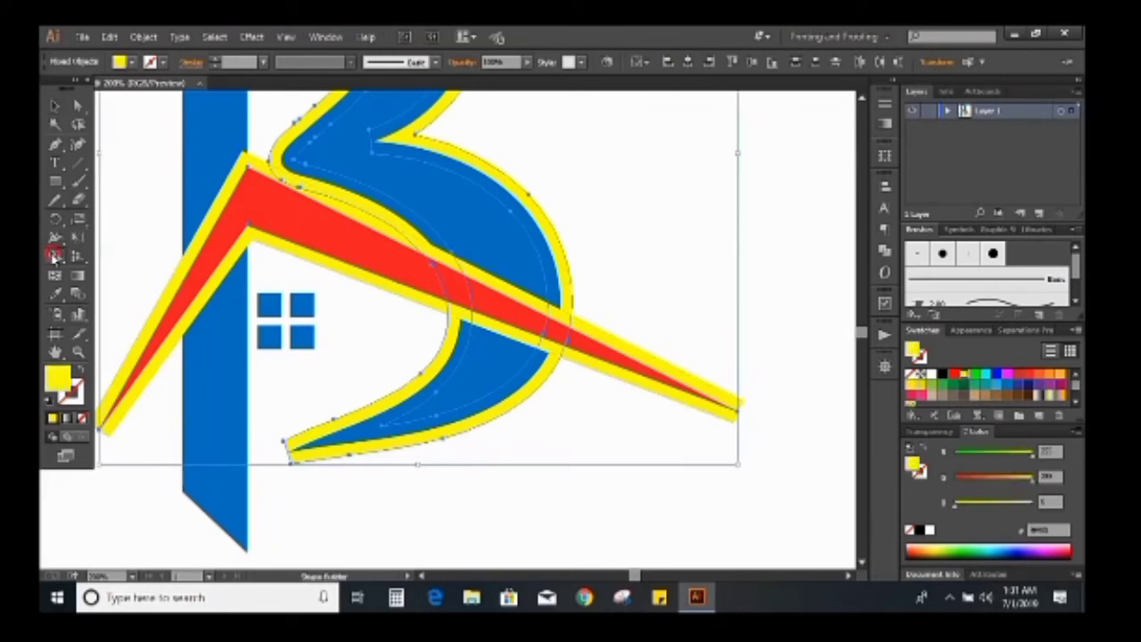
left_click(560, 335)
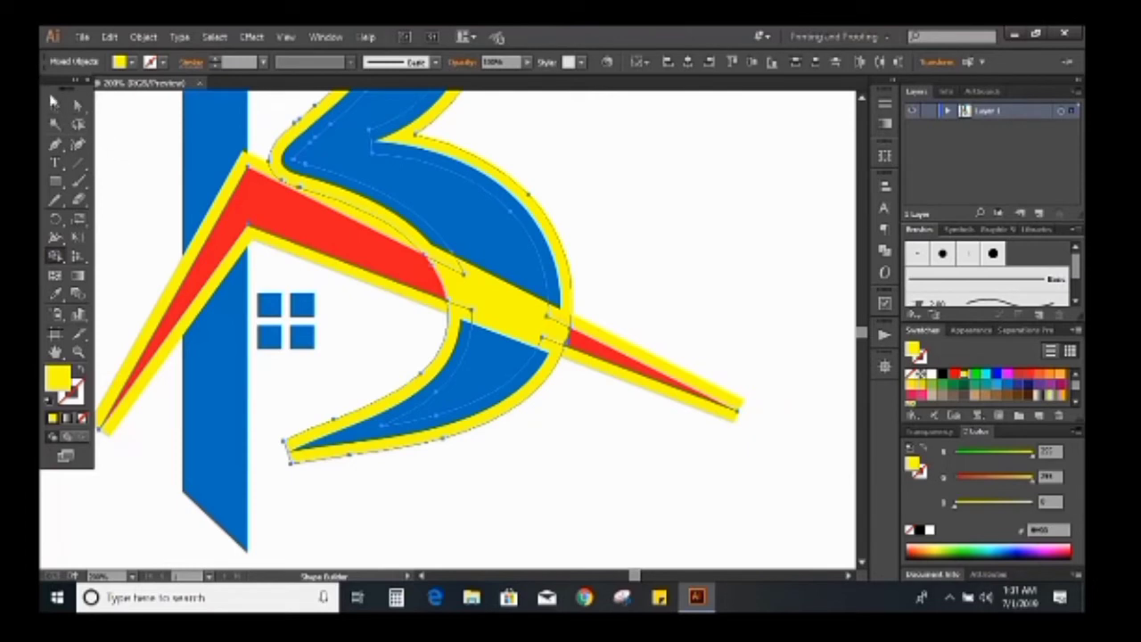
left_click(53, 107)
left_click(630, 216)
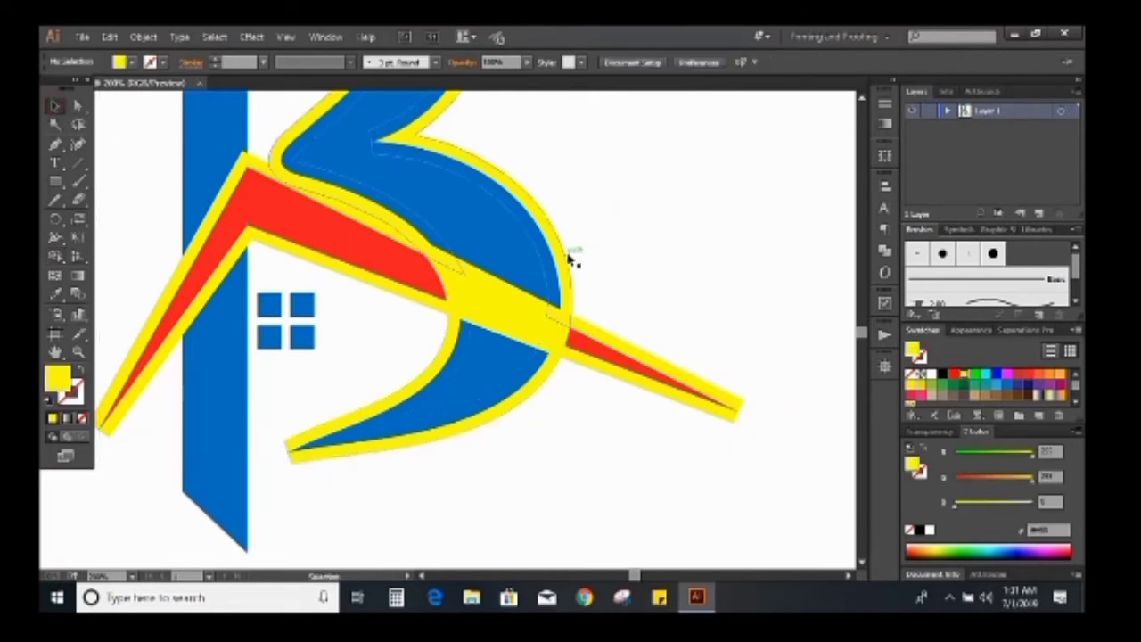
left_click(571, 254)
key("Delete")
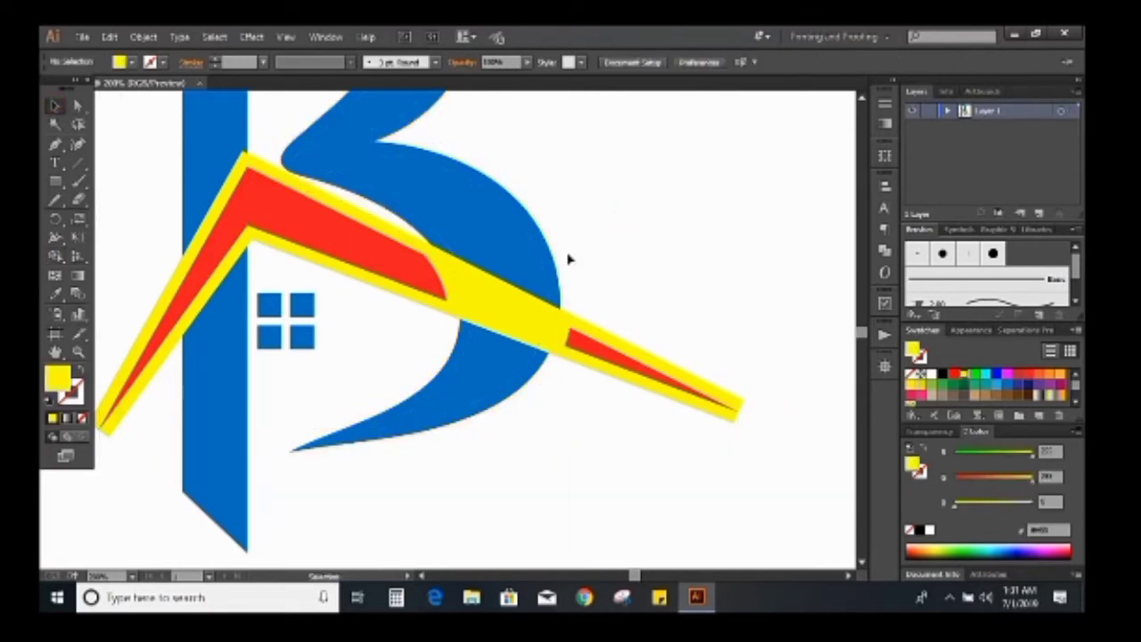
Cut away the part of the blue bar covered by the roof's yellow offset with Shape Builder.
left_click(275, 170)
left_click(240, 141, "shift")
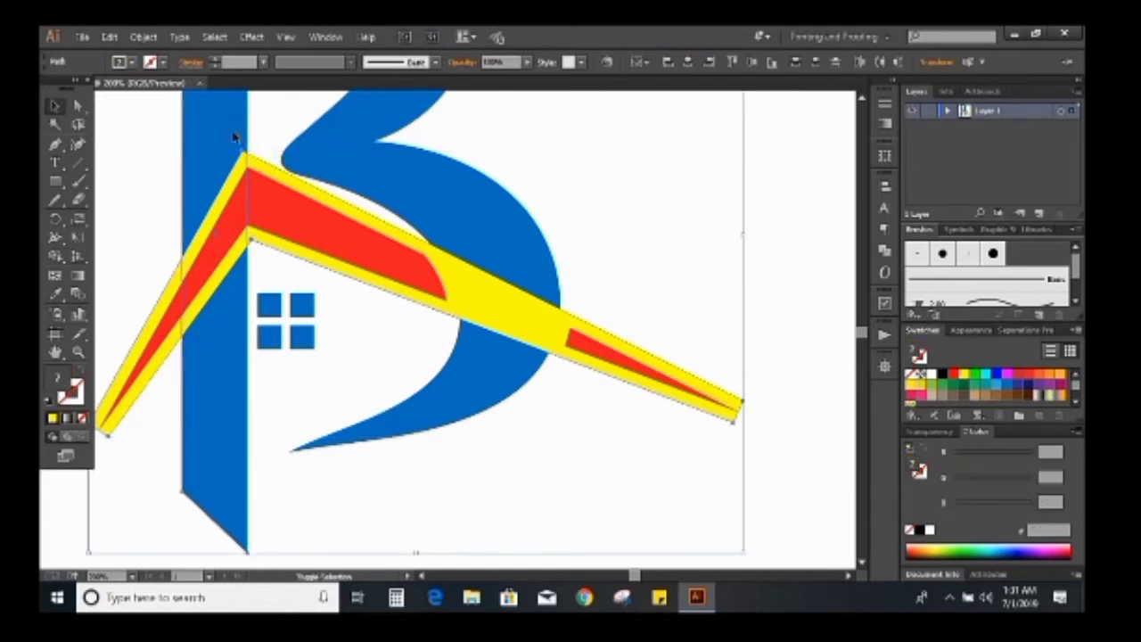
left_click(55, 256)
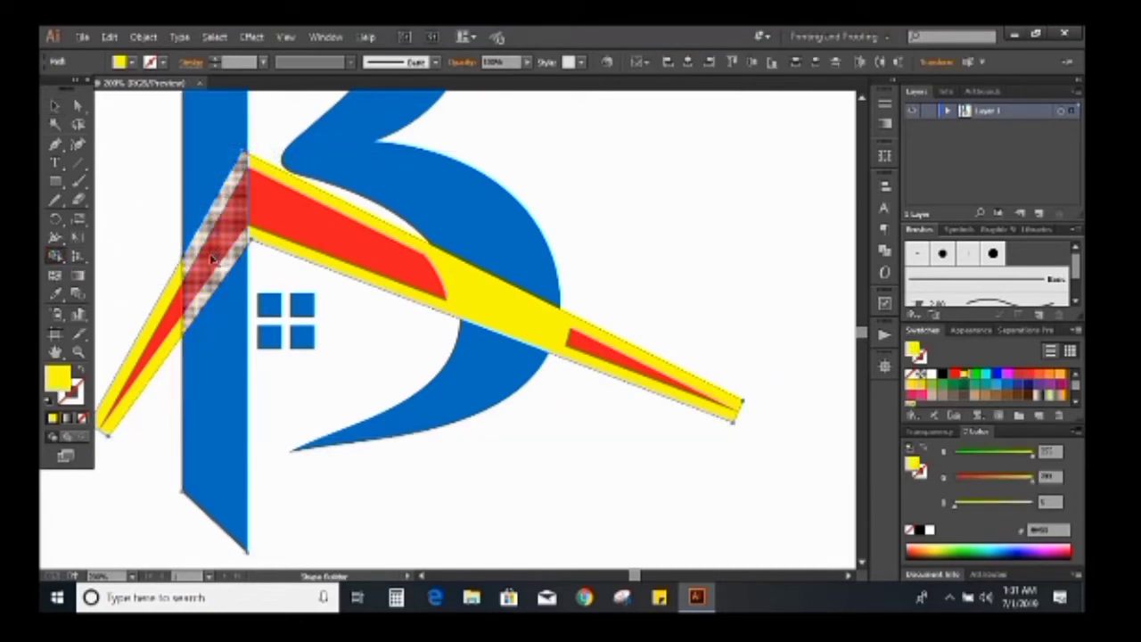
left_click(214, 256)
left_click(55, 105)
left_click(653, 218)
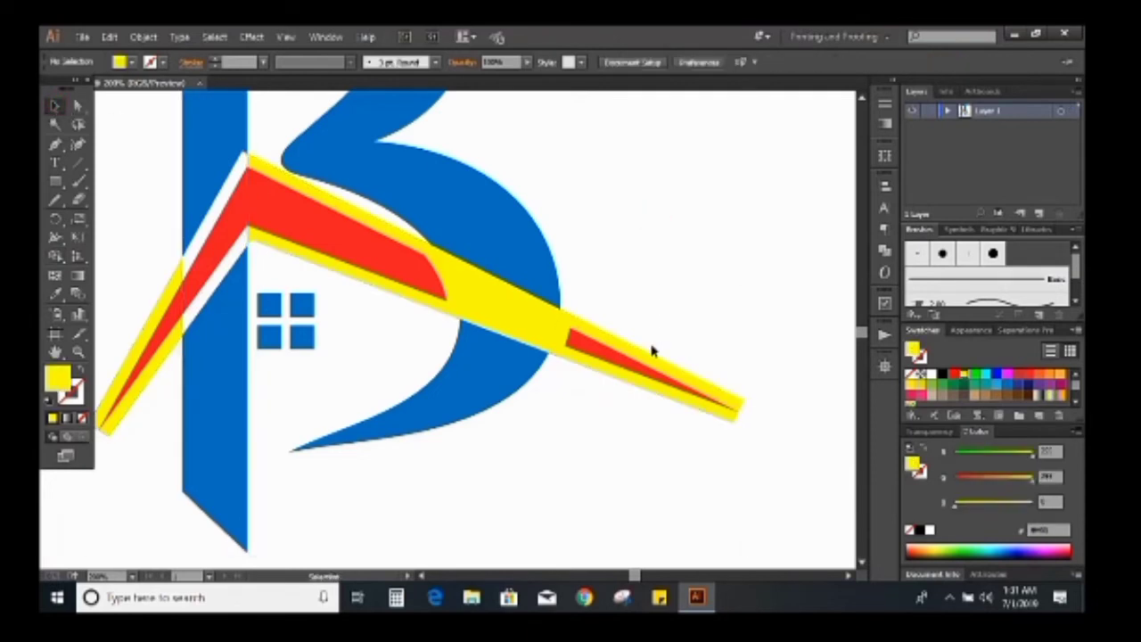
Delete the remaining yellow offset pieces around both sides of the roof.
left_click(535, 331)
key("Delete")
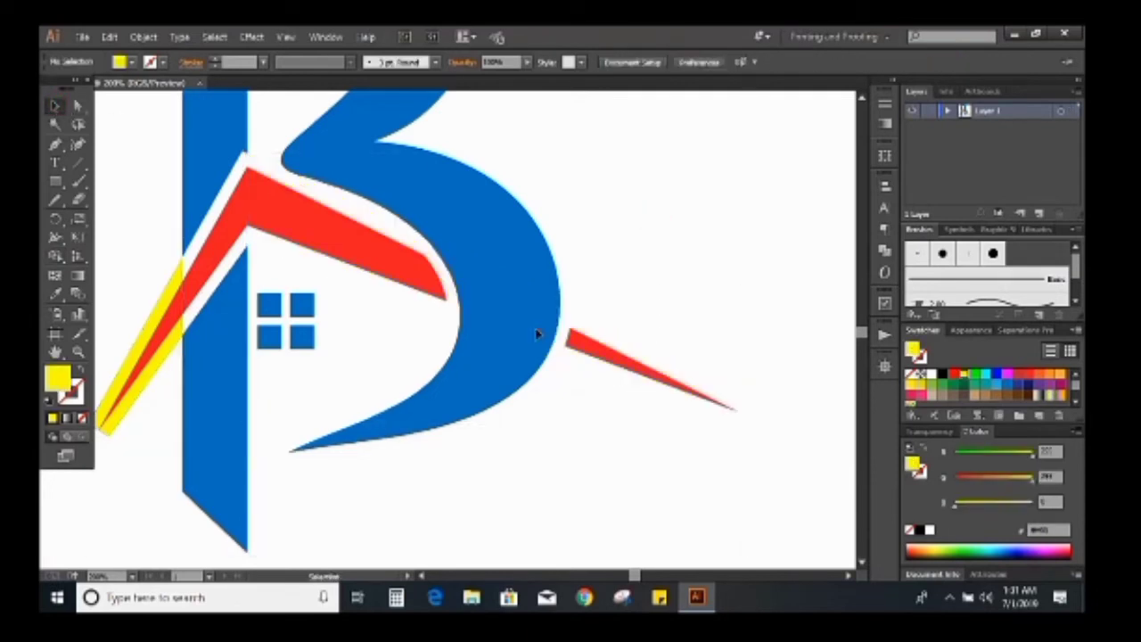
left_click(162, 362)
key("Delete")
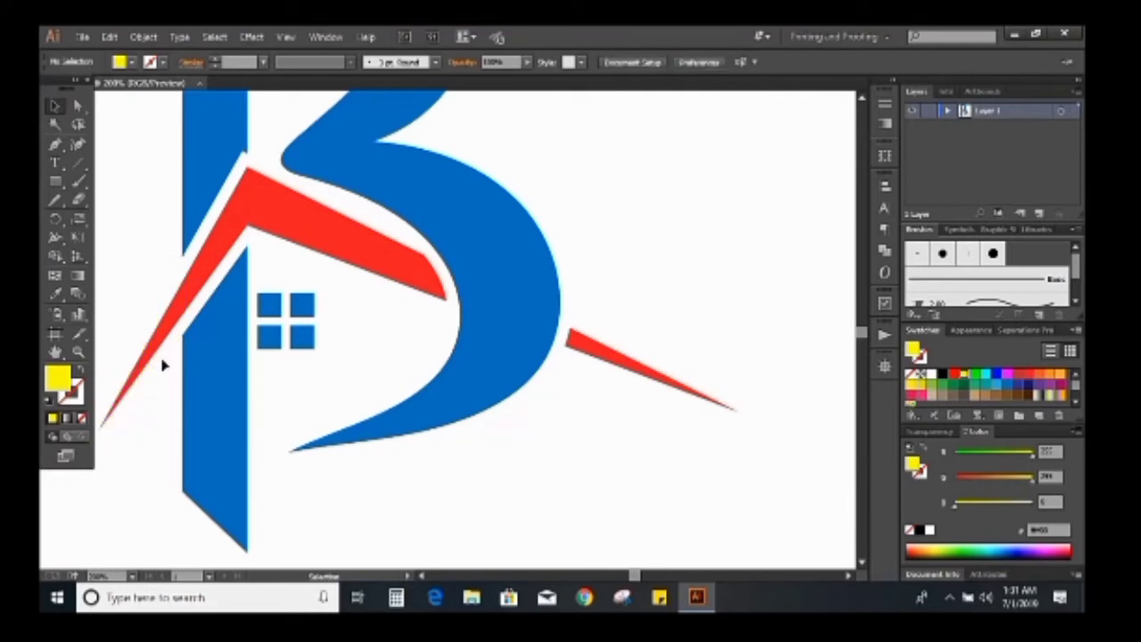
Change the fill of both red roof pieces to a medium gray swatch.
key("ctrl+0")
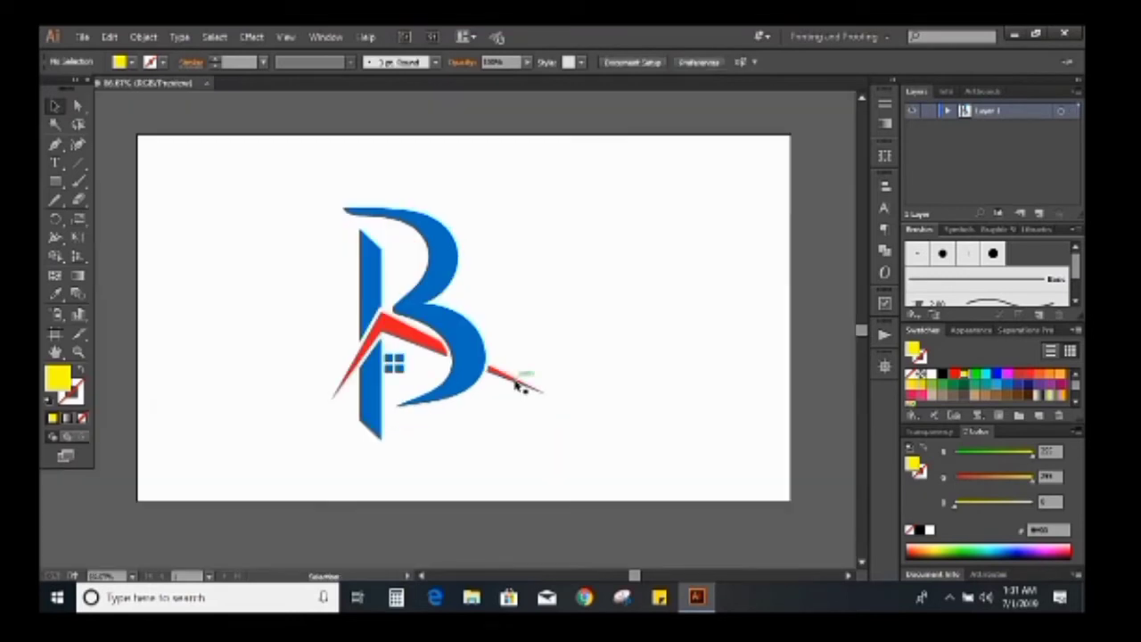
left_click(521, 381)
left_click(428, 344, "shift")
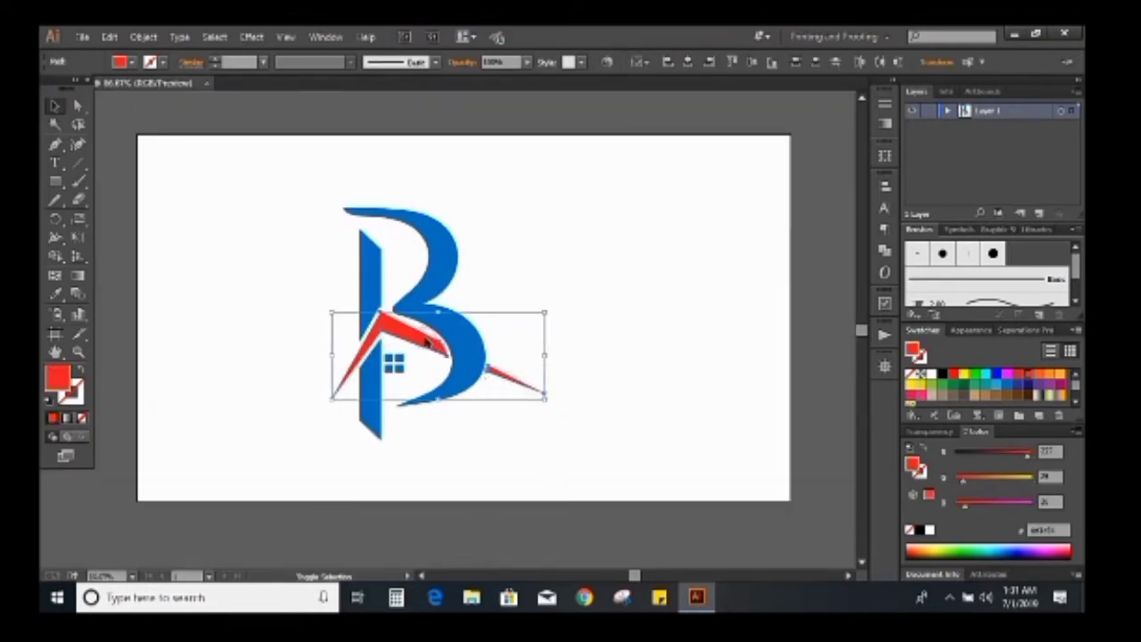
scroll(982, 390, "down", 1)
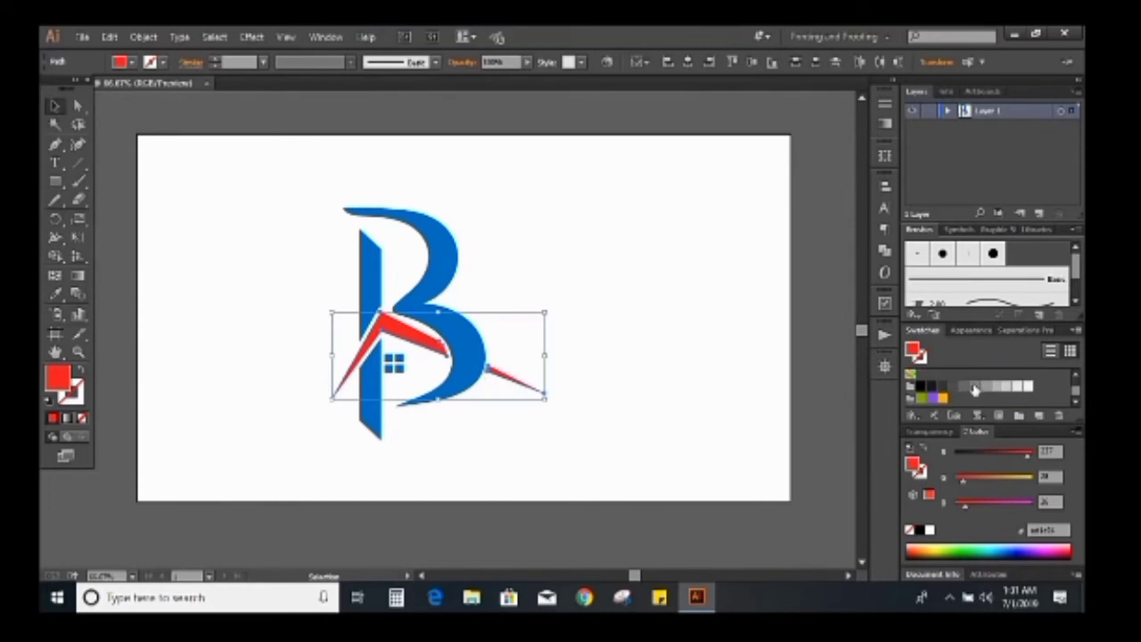
left_click(975, 388)
left_click(635, 328)
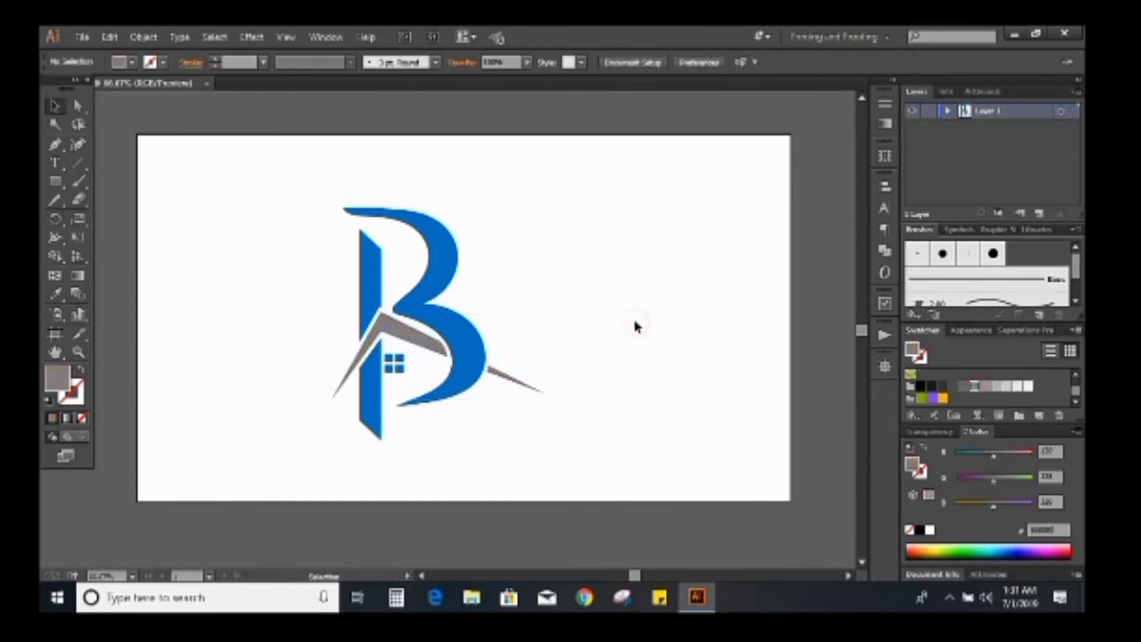
Recolor the upper piece of the B's bar with the roof's gray using the Eyedropper.
key("ctrl+minus")
left_click(400, 284)
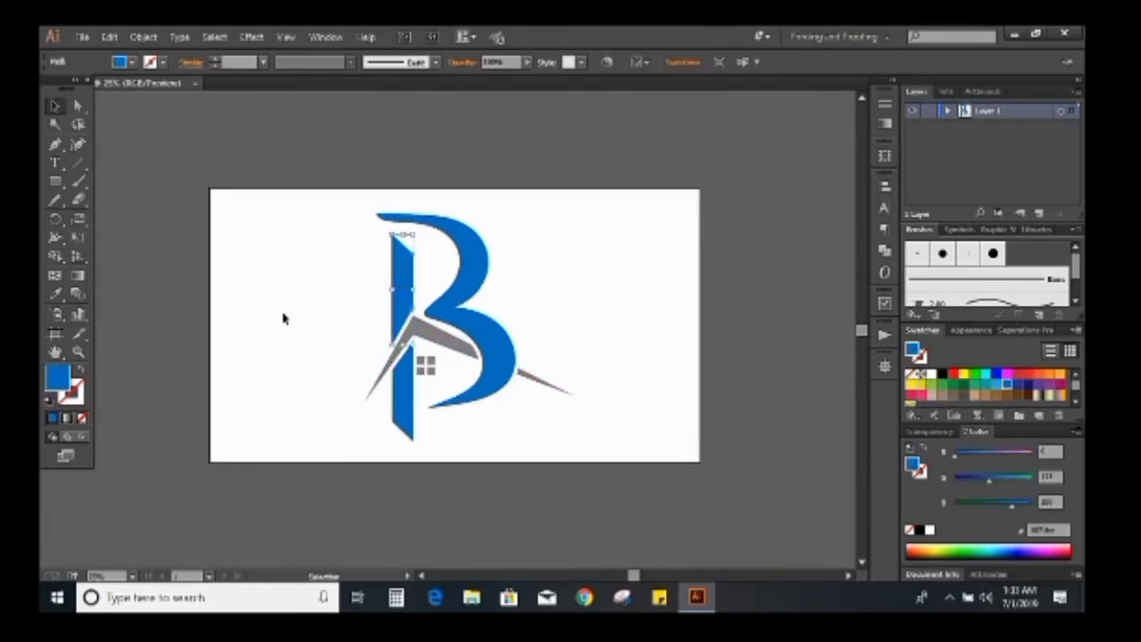
left_click(55, 295)
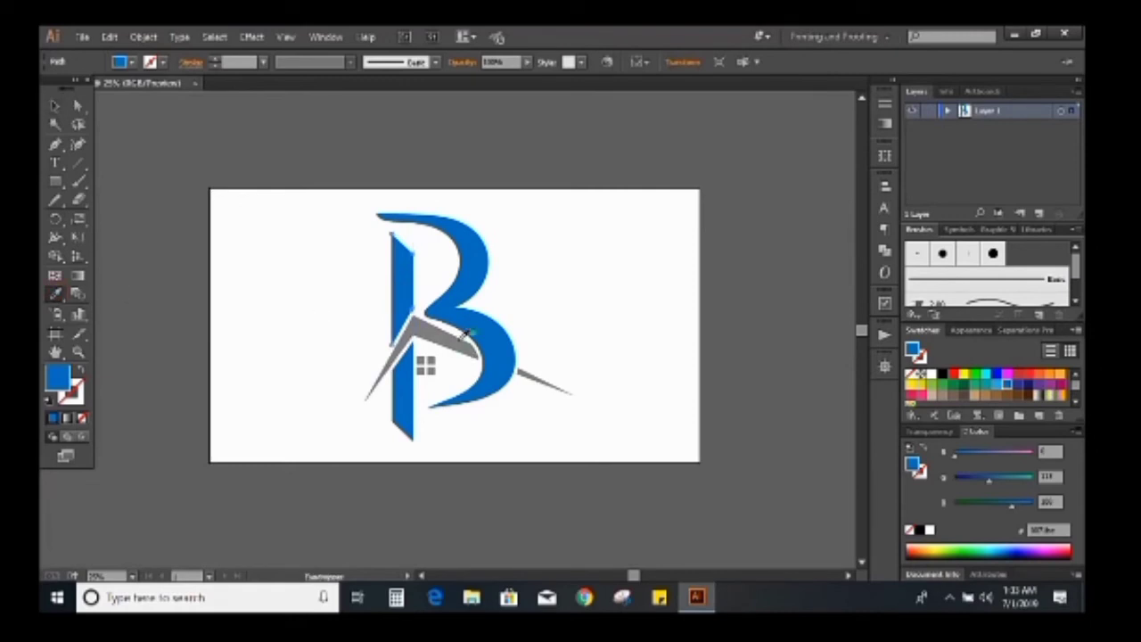
left_click(444, 336)
left_click(57, 108)
left_click(237, 242)
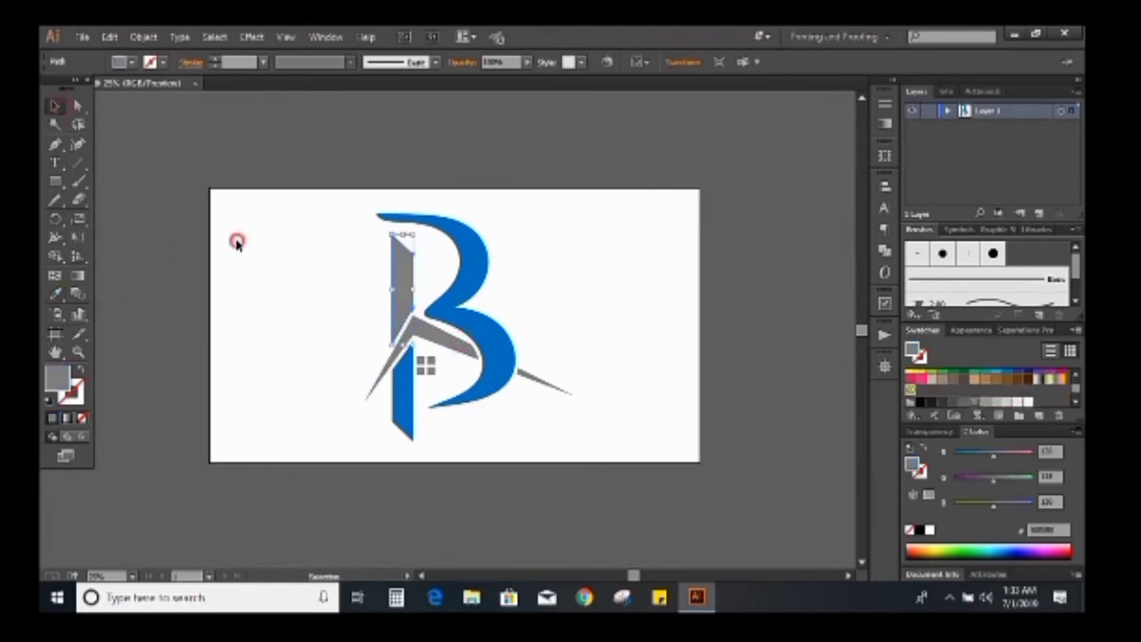
Export the finished logo for the web as a transparent PNG-24 named Untitled-2 on the Desktop, checking the whole artboard in the preview.
left_click(82, 38)
left_click(138, 228)
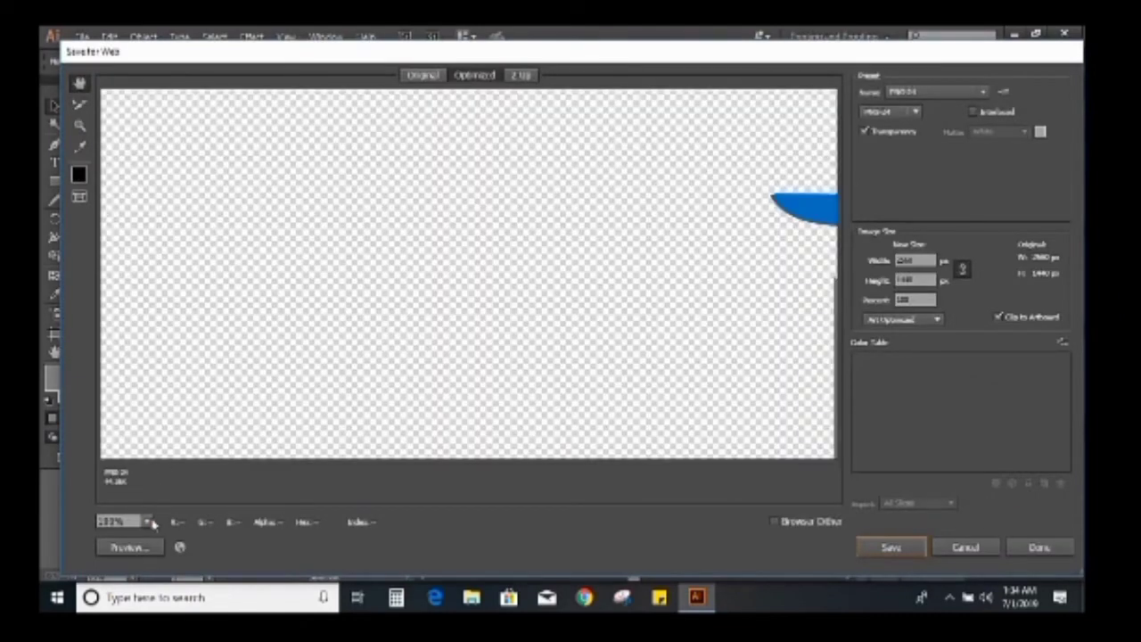
left_click(152, 524)
left_click(169, 508)
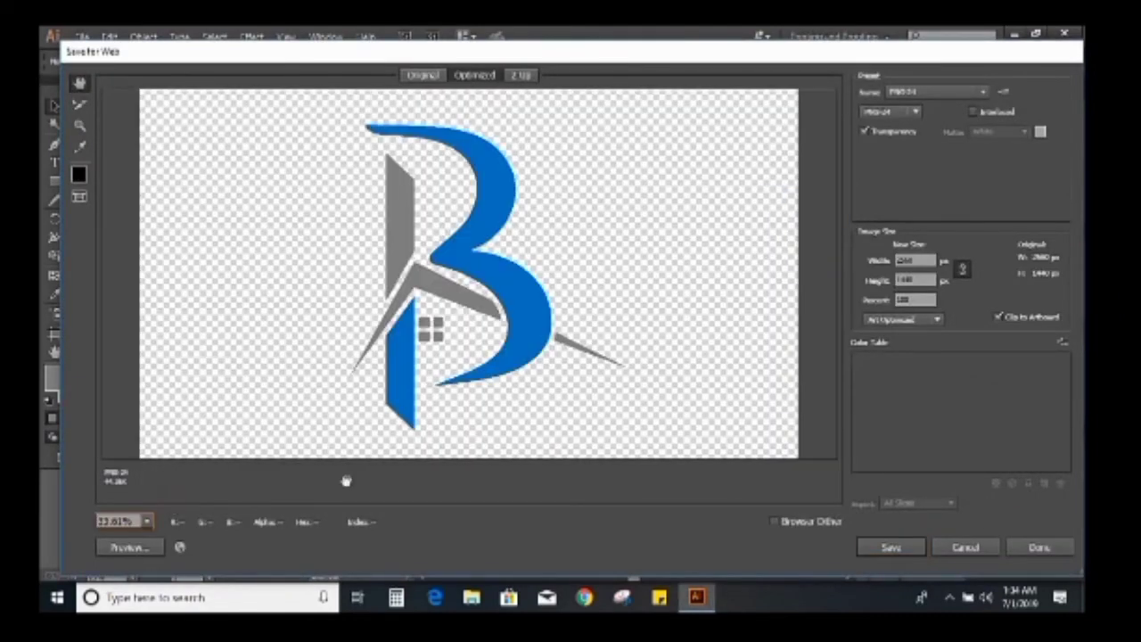
left_click(889, 546)
left_click(947, 555)
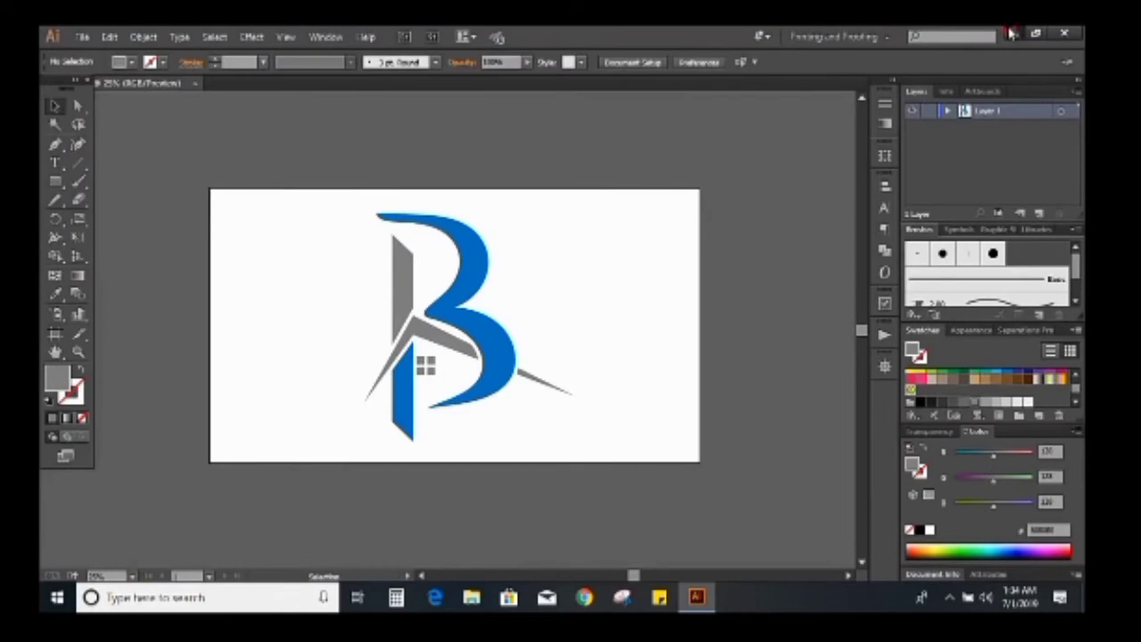
Switch to Adobe Photoshop CS6 (64 Bit) and open the 3d glass window logo mockup file from the mockup folder.
left_click(1013, 33)
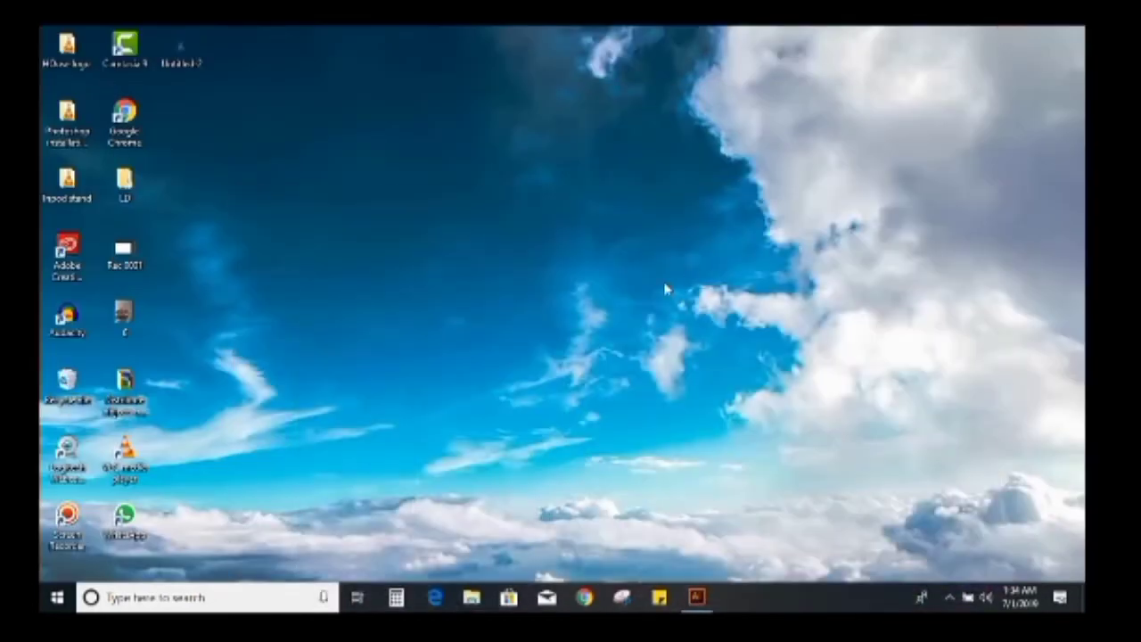
left_click(54, 601)
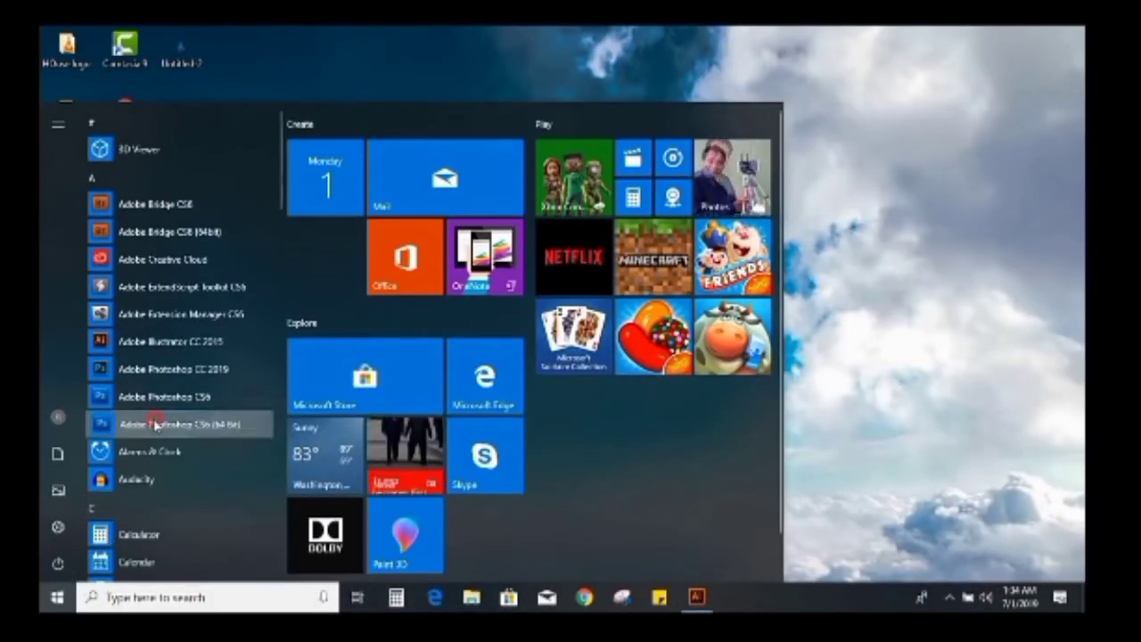
left_click(153, 425)
left_click(80, 36)
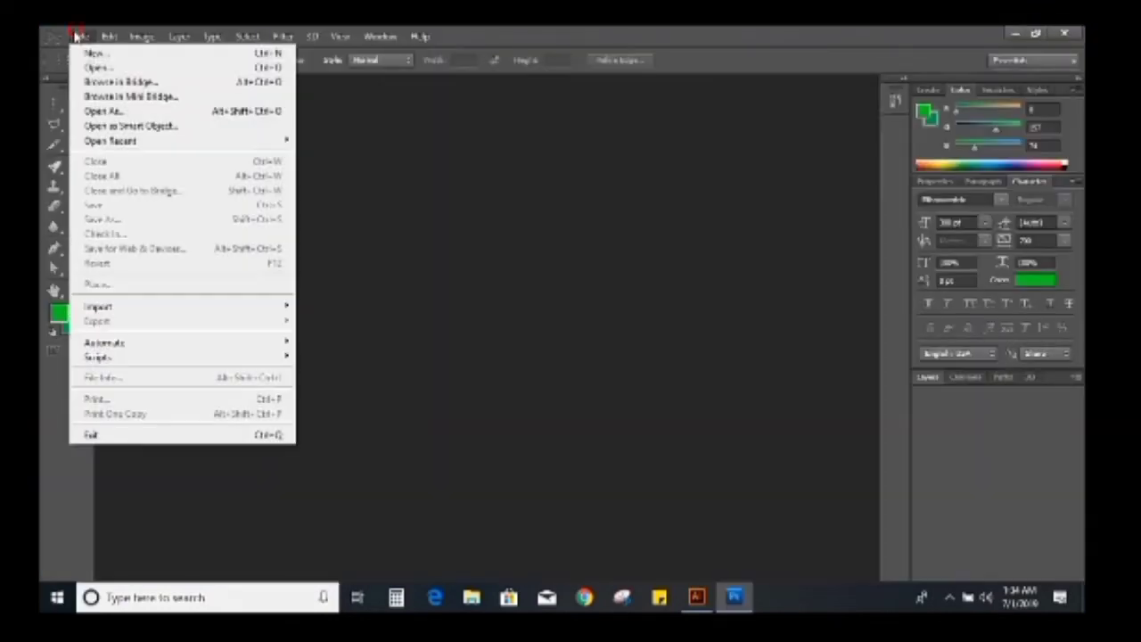
left_click(94, 67)
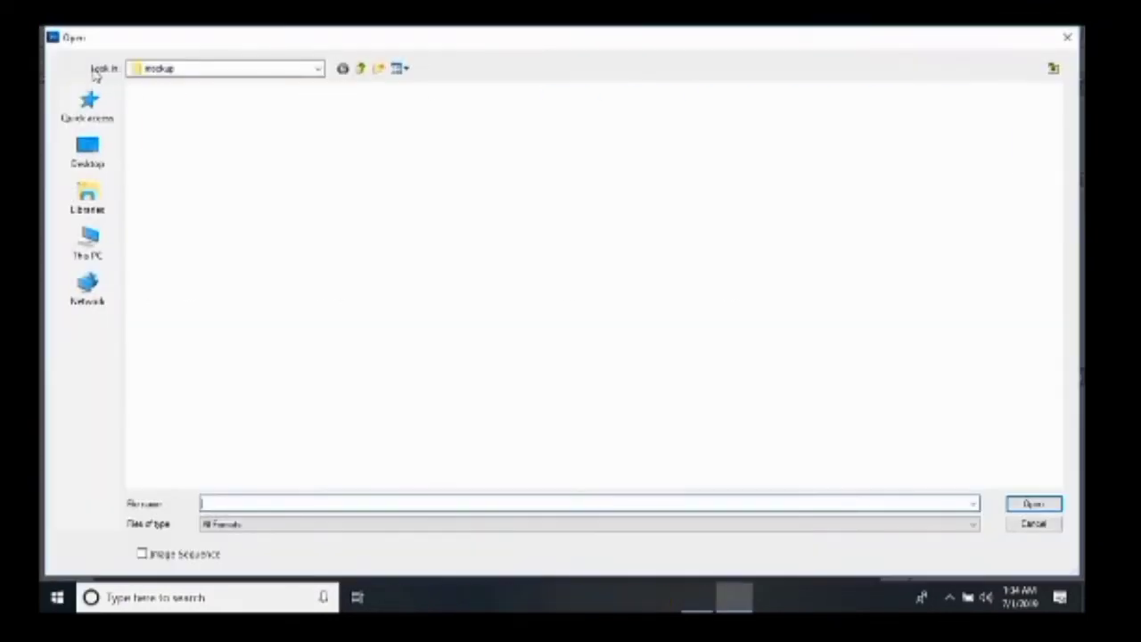
double_click(408, 142)
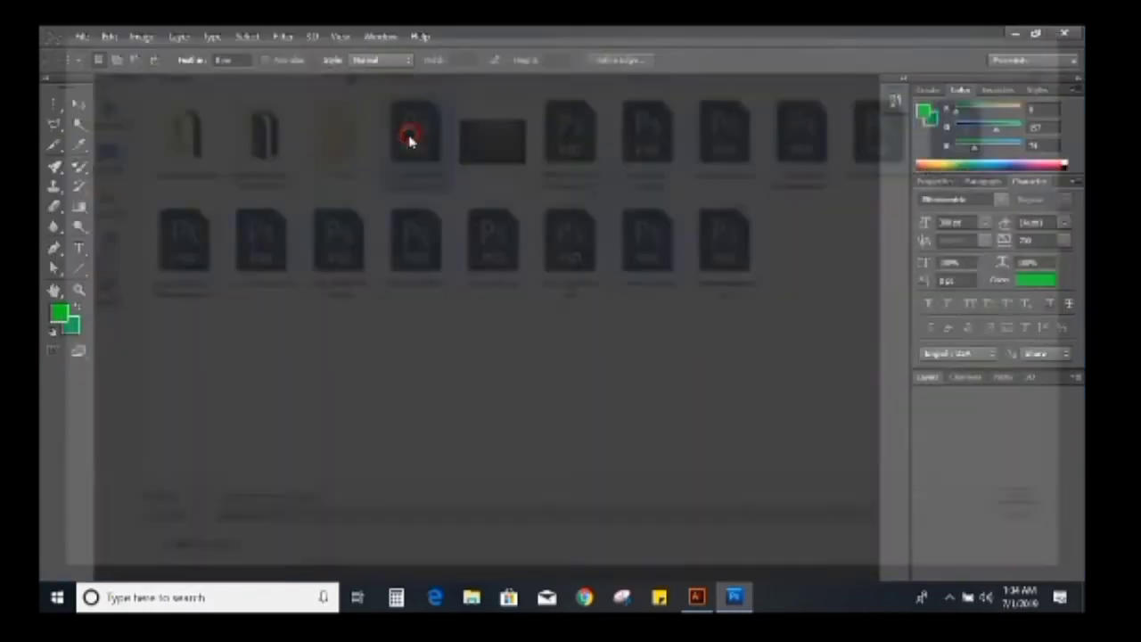
Open the contents of the mockup's Your Logo smart object, discarding the embedded color profile.
double_click(949, 464)
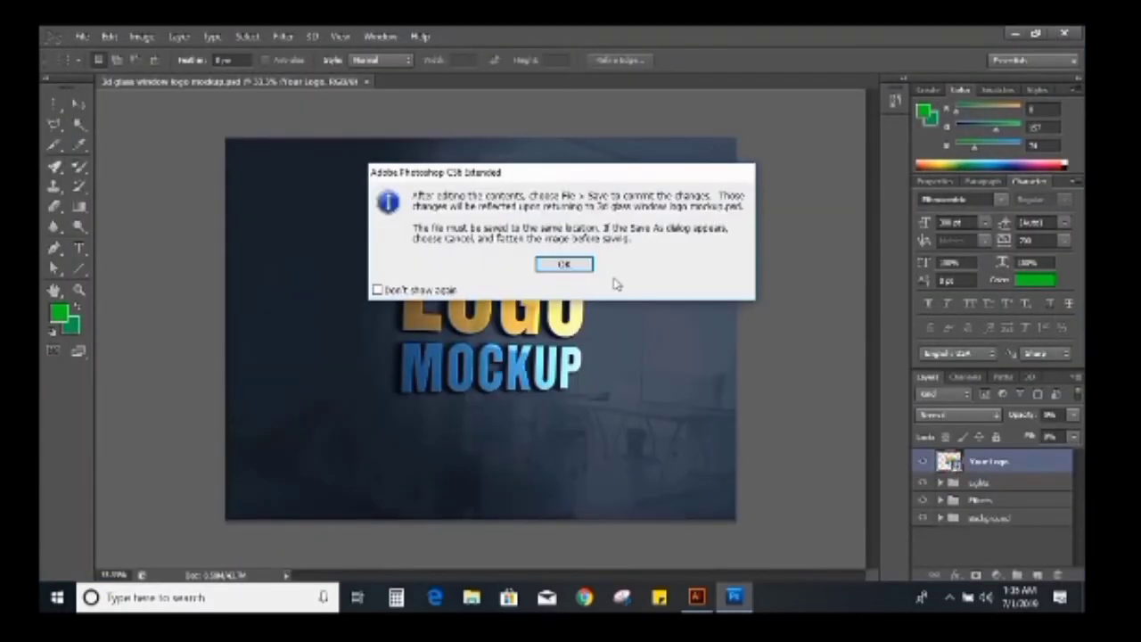
left_click(551, 265)
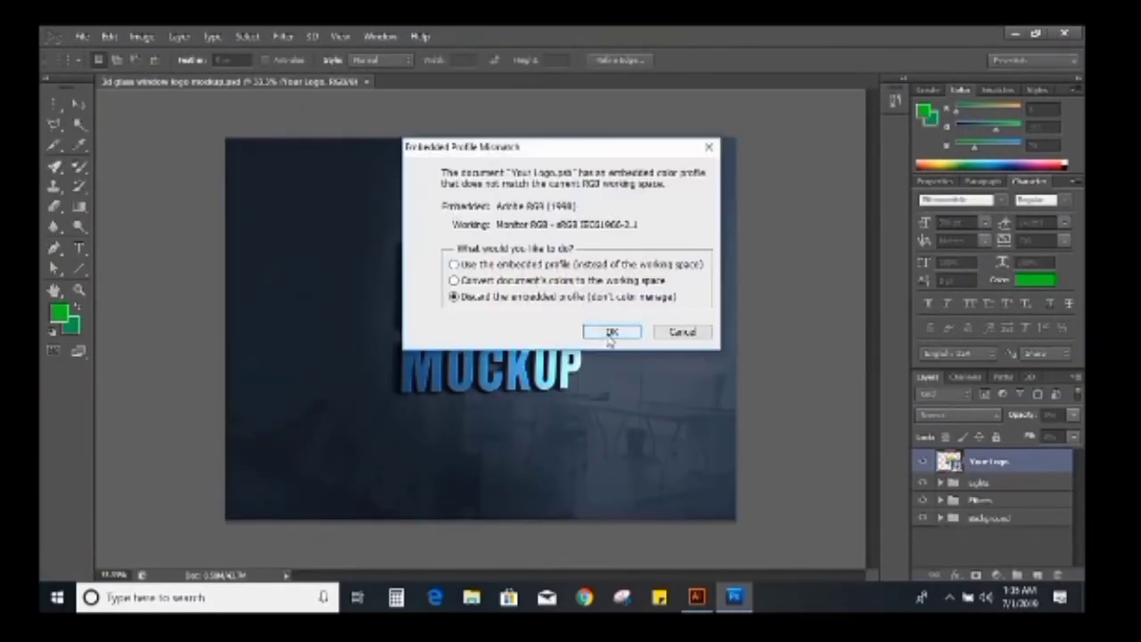
left_click(610, 331)
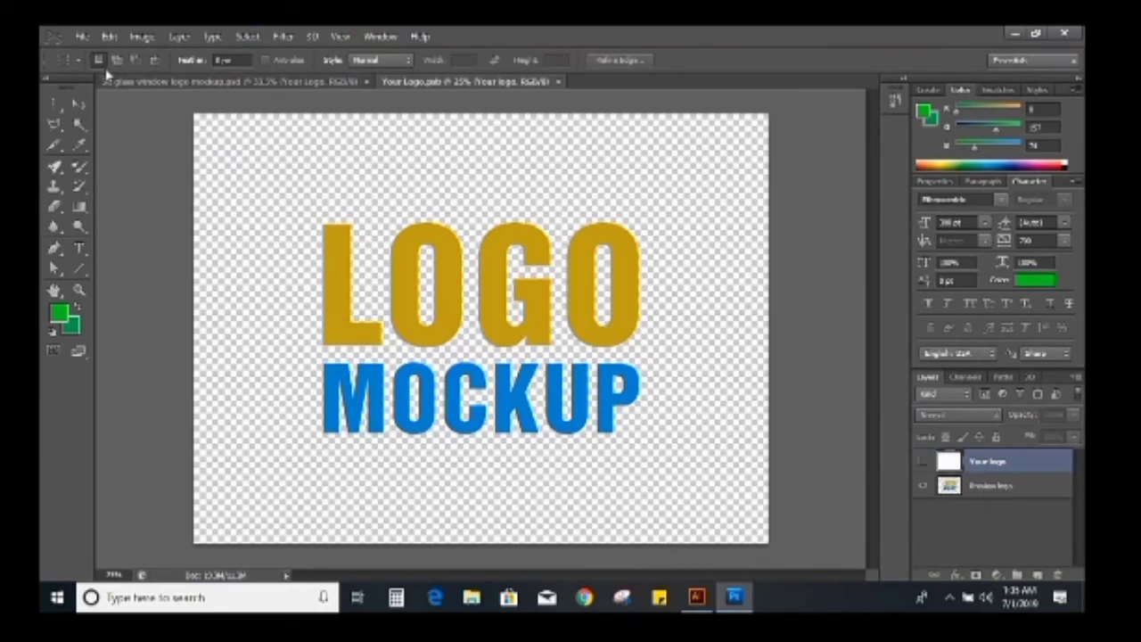
Open the exported logo Untitled-2.png from the Desktop.
left_click(81, 36)
left_click(102, 67)
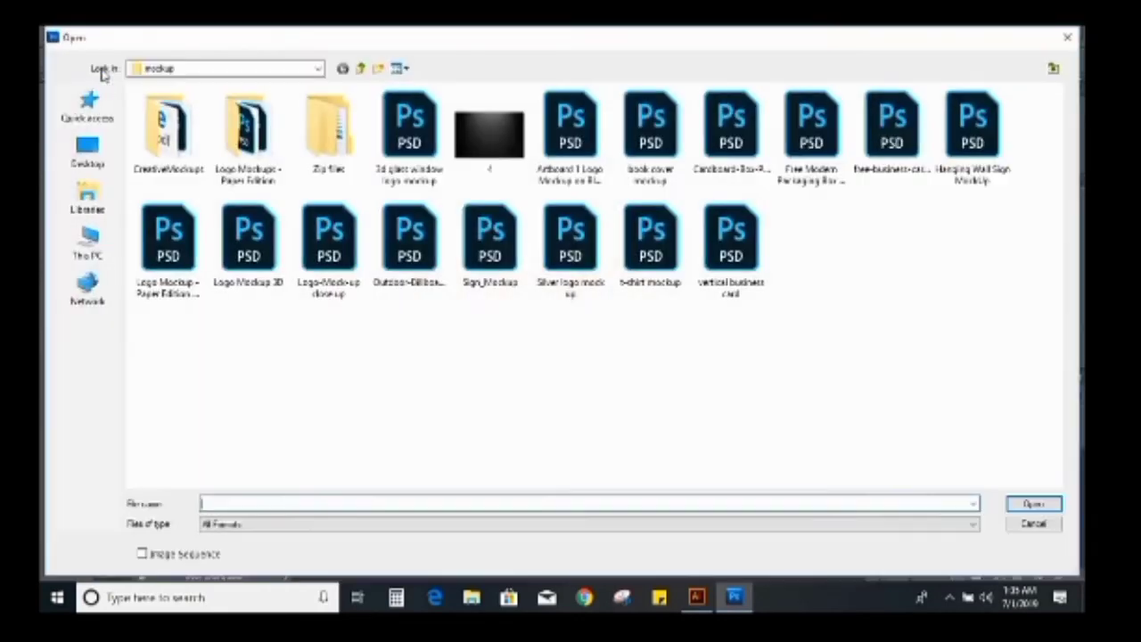
left_click(87, 152)
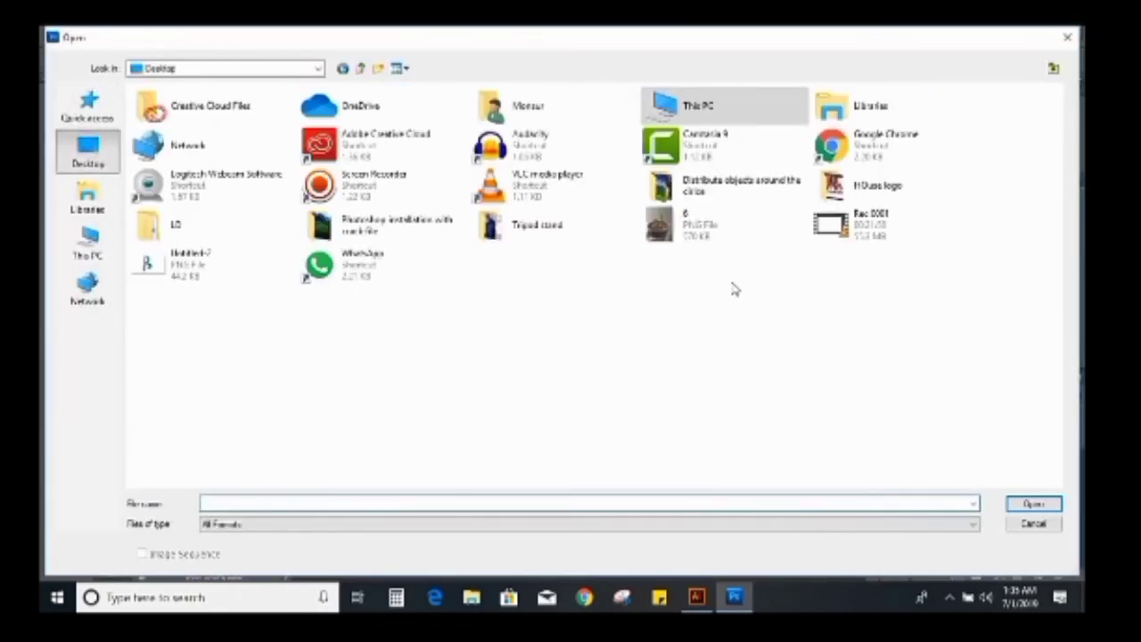
left_click(165, 267)
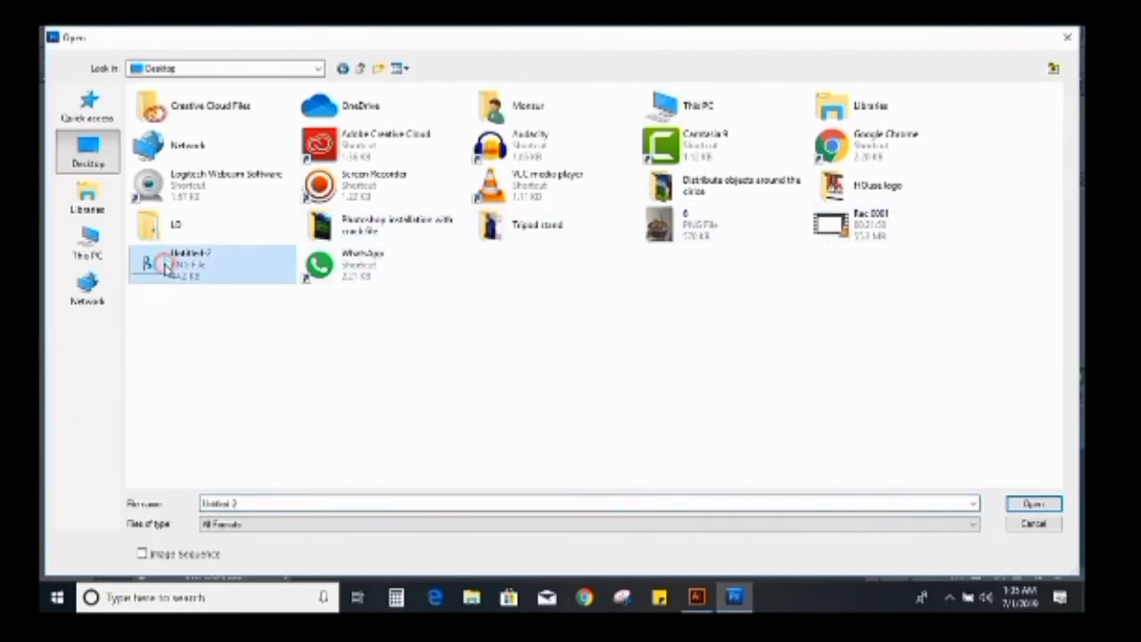
double_click(164, 268)
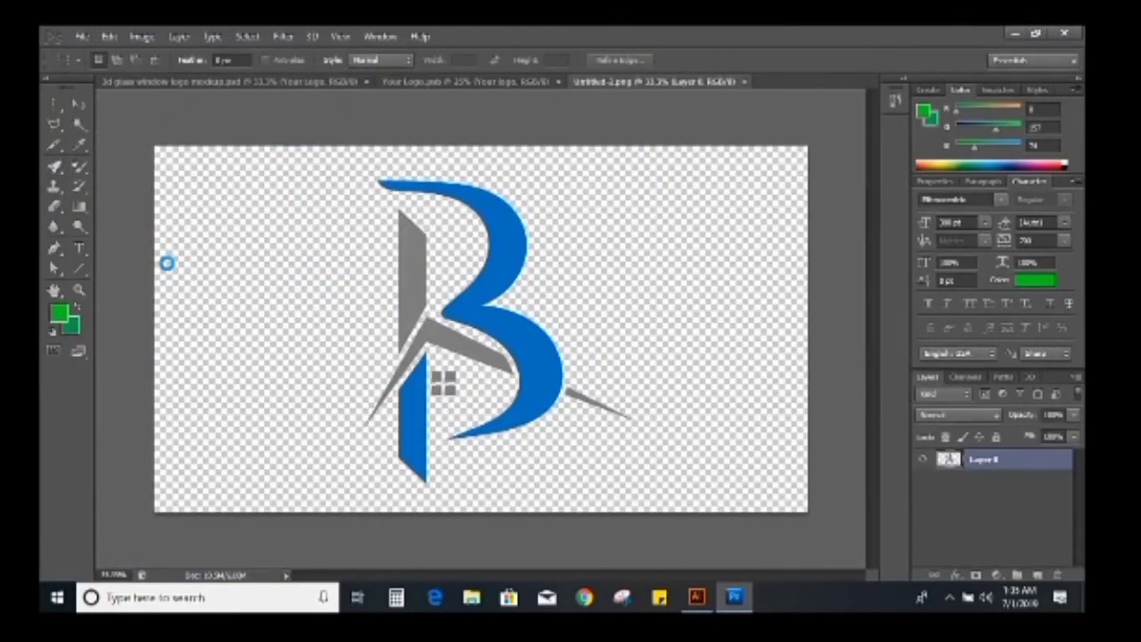
Move the B logo into the center of the Your Logo.psb document and hide its Preview logo layer.
left_click(79, 108)
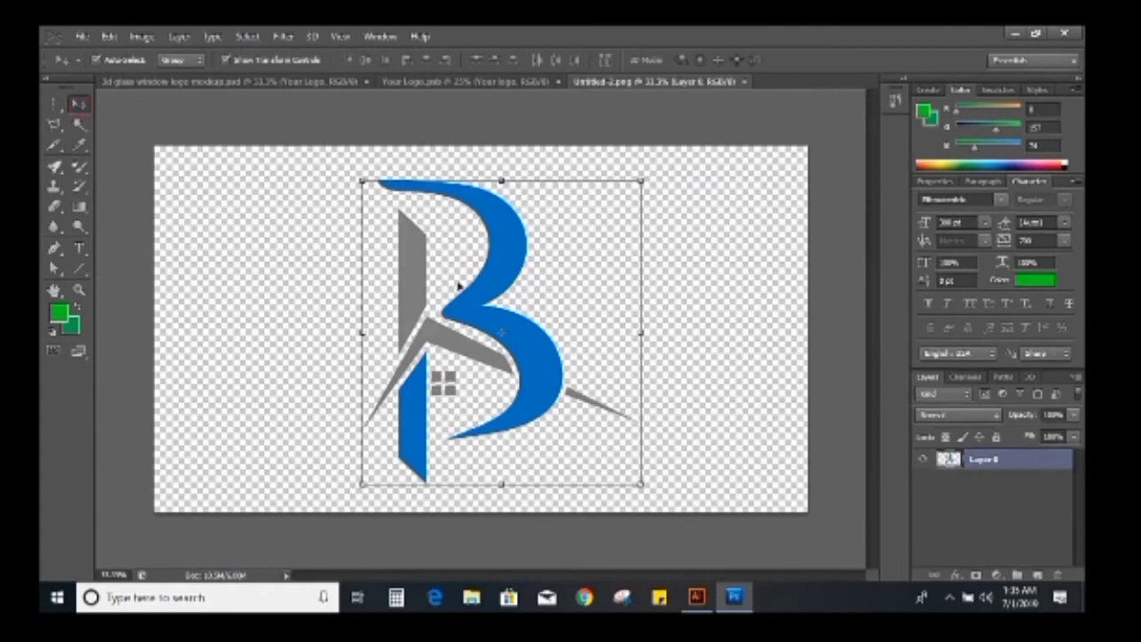
mouse_move(506, 280)
left_mouse_down()
mouse_move(550, 244)
mouse_move(535, 80)
mouse_move(466, 316)
mouse_move(525, 321)
mouse_move(518, 299)
left_mouse_up()
left_click(923, 511)
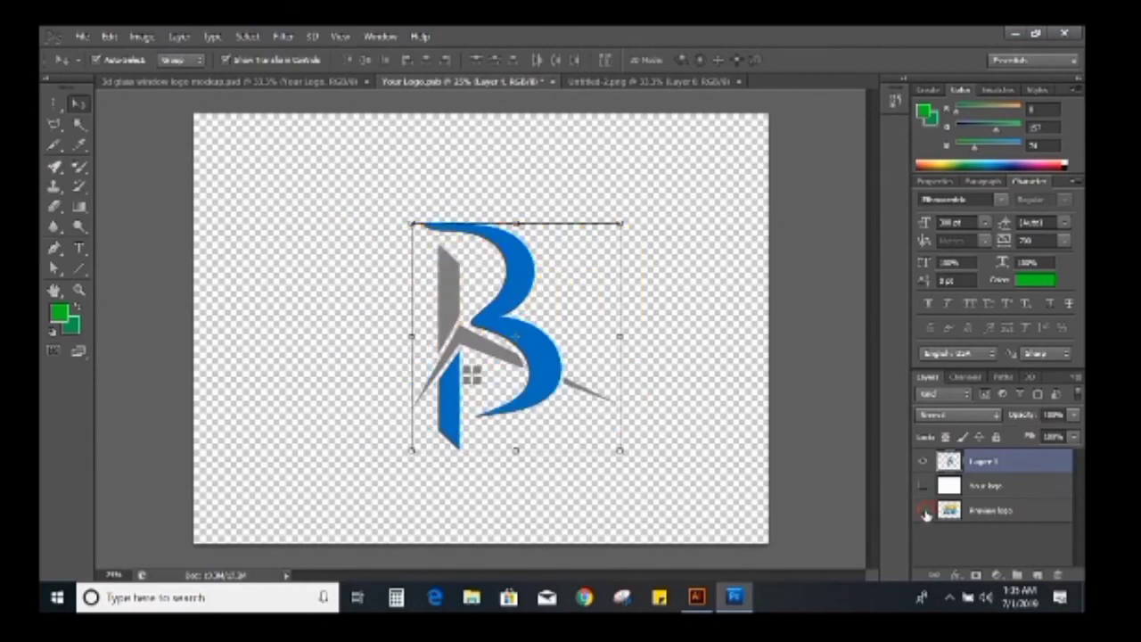
Close Your Logo.psb with its changes saved and return to the 3d glass window logo mockup document.
left_click(552, 82)
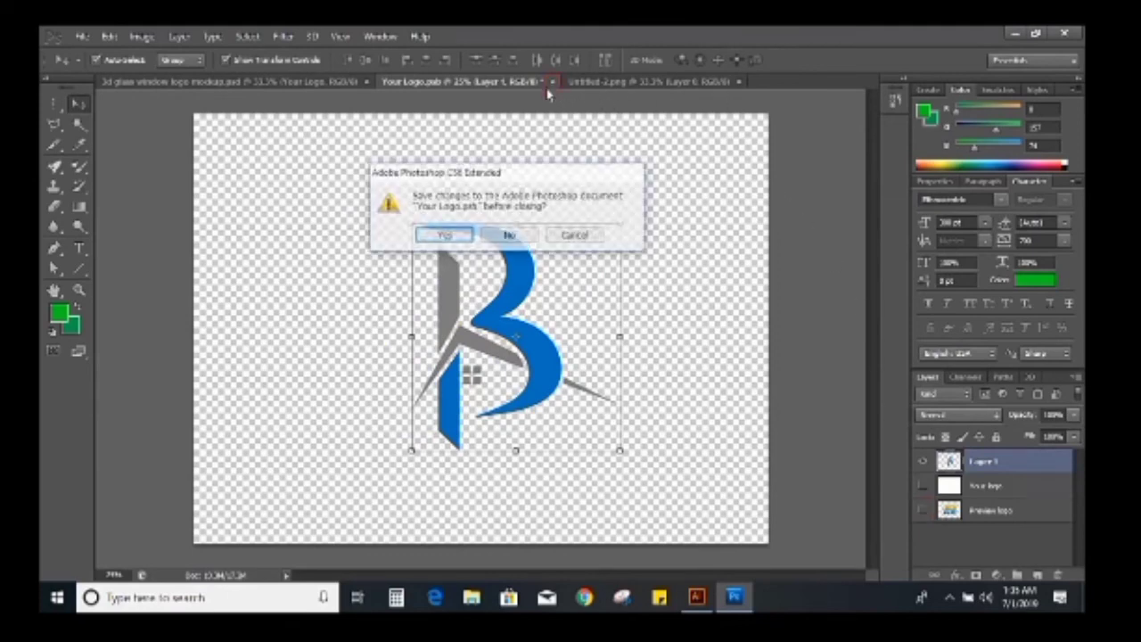
left_click(439, 235)
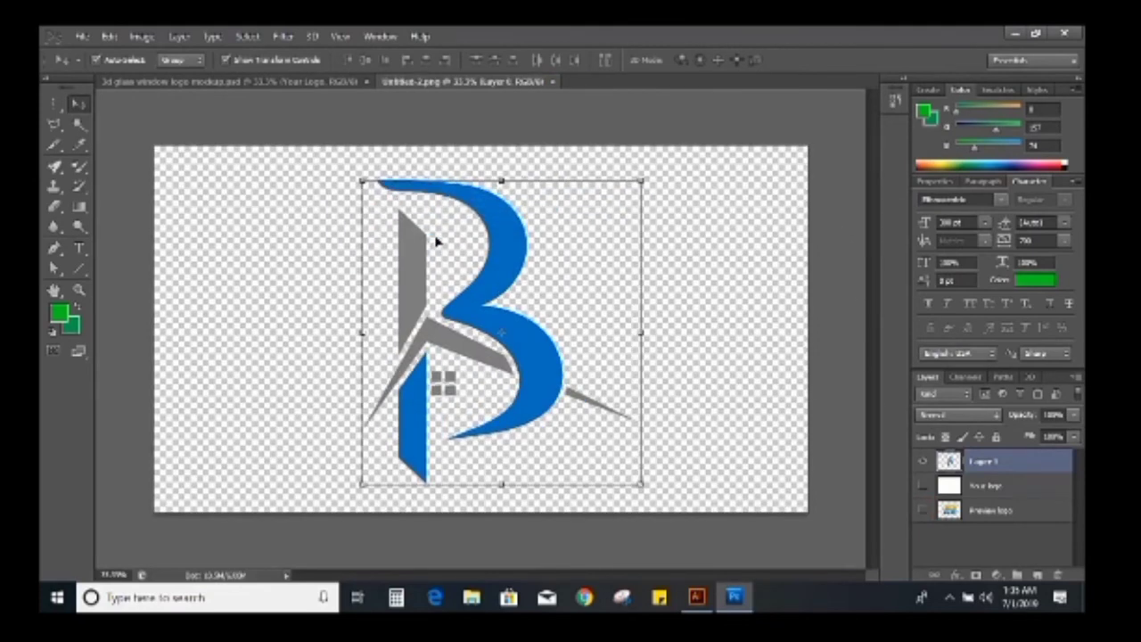
left_click(306, 81)
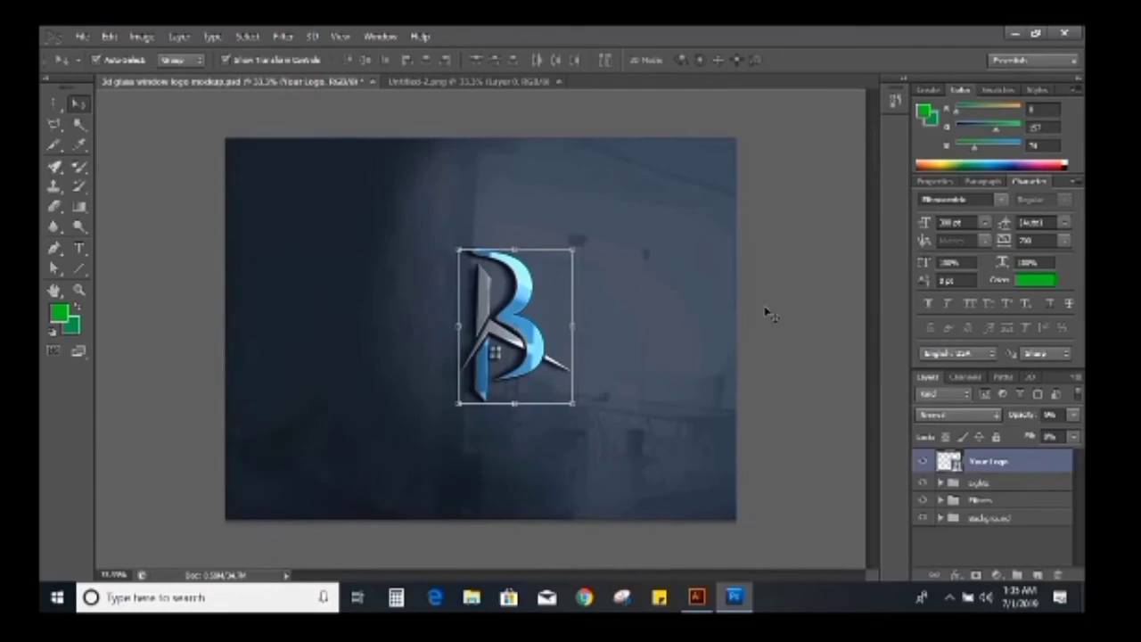